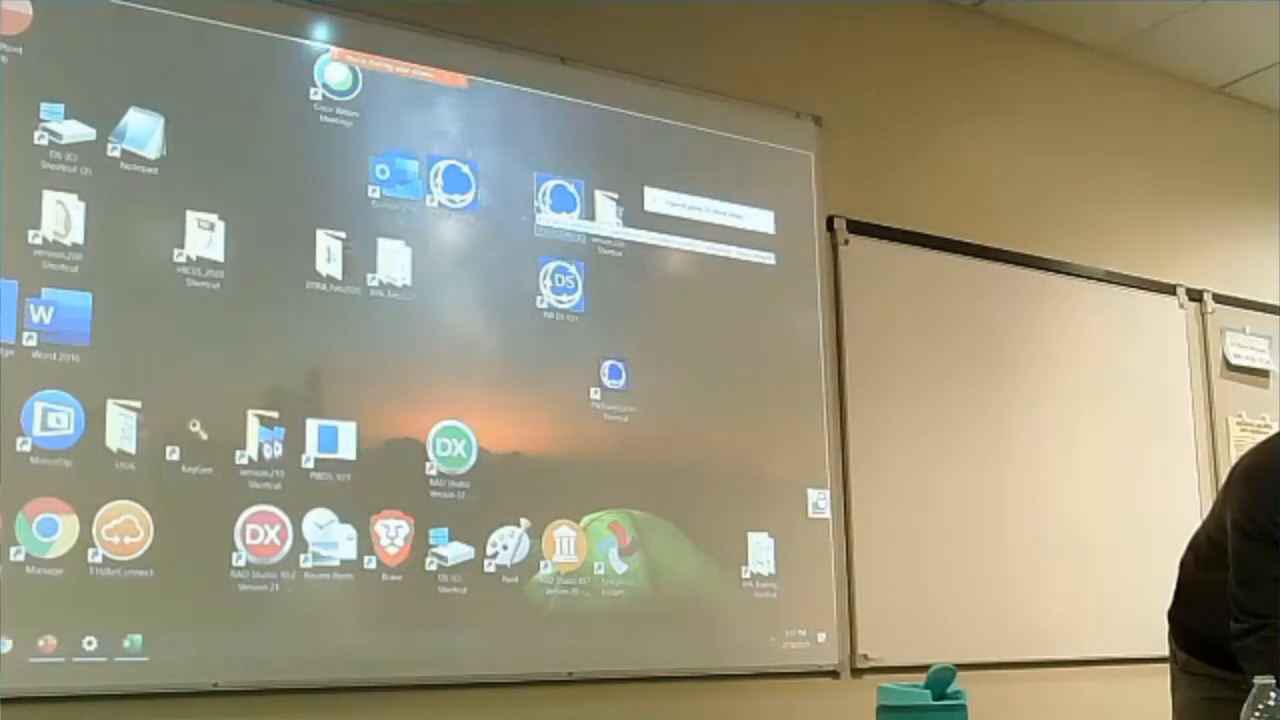
Step: Launch PowerWorld Simulator and open the case B4_GENROU_Sat_IEEET1.PWB from the Talk4_ExciterGovernorModeling folder
{"action": "double_click", "coordinate": [558, 207]}
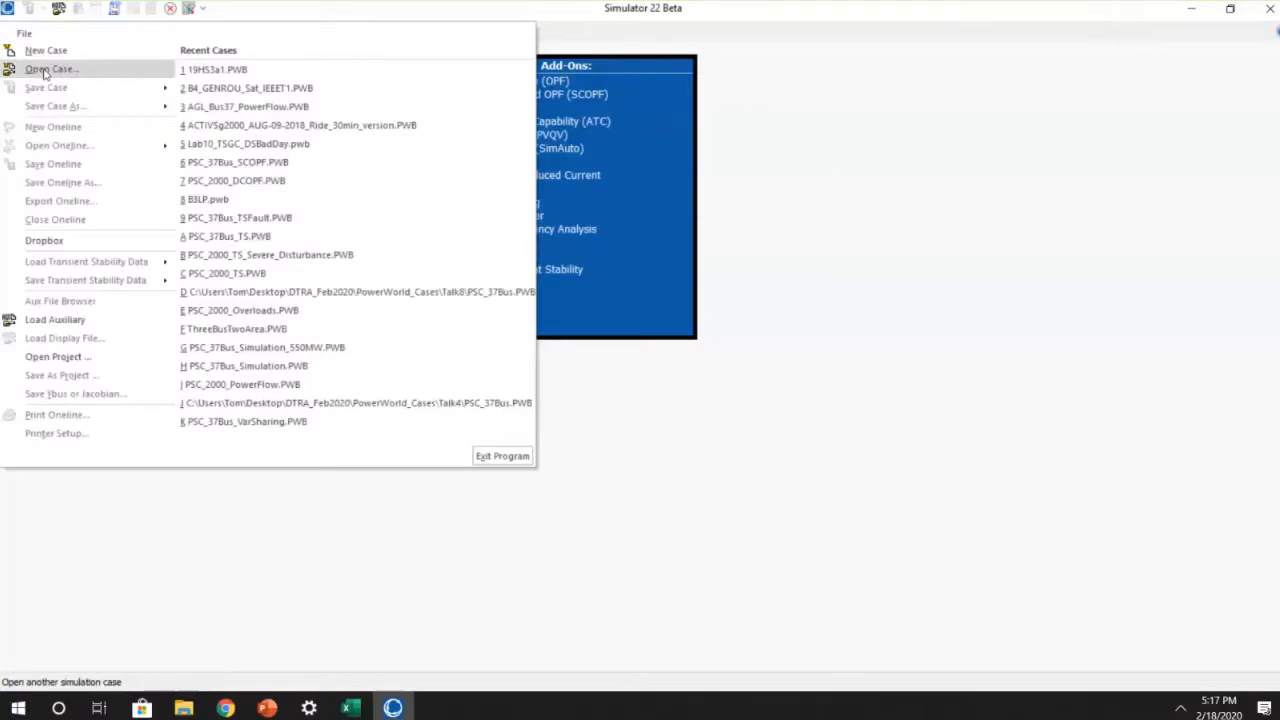
{"action": "left_click", "coordinate": [43, 74]}
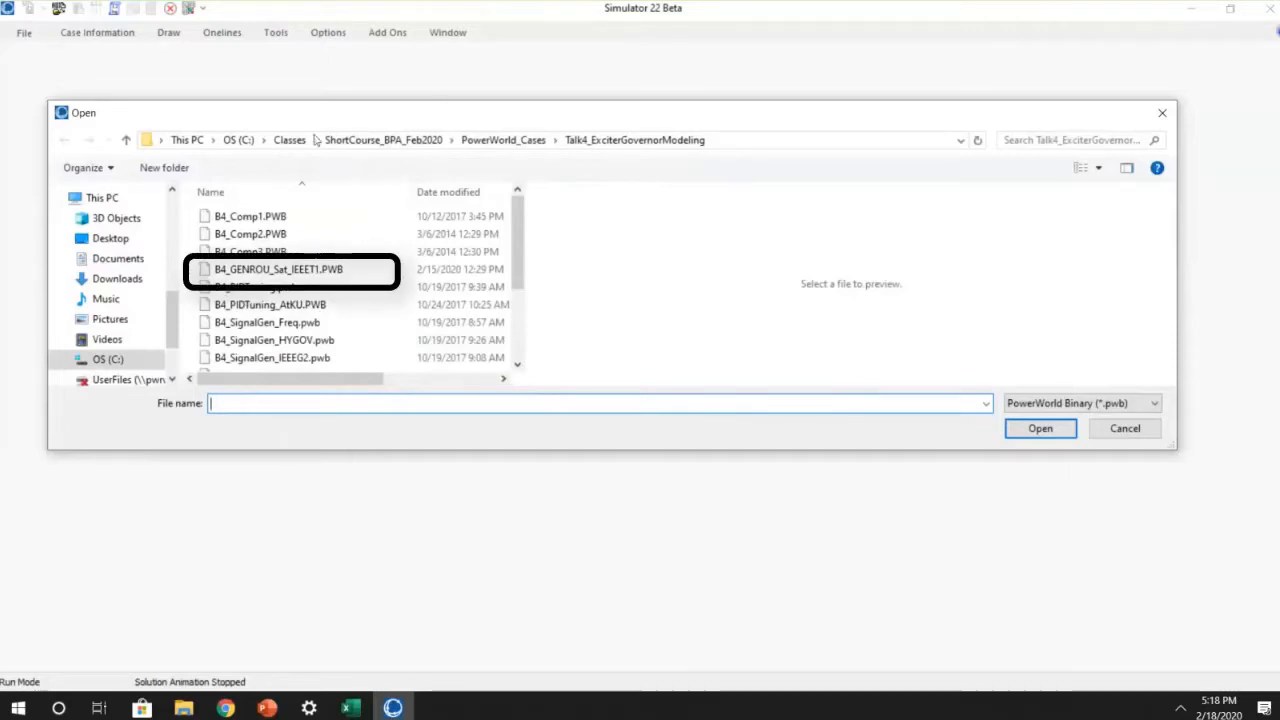
{"action": "left_click", "coordinate": [287, 269]}
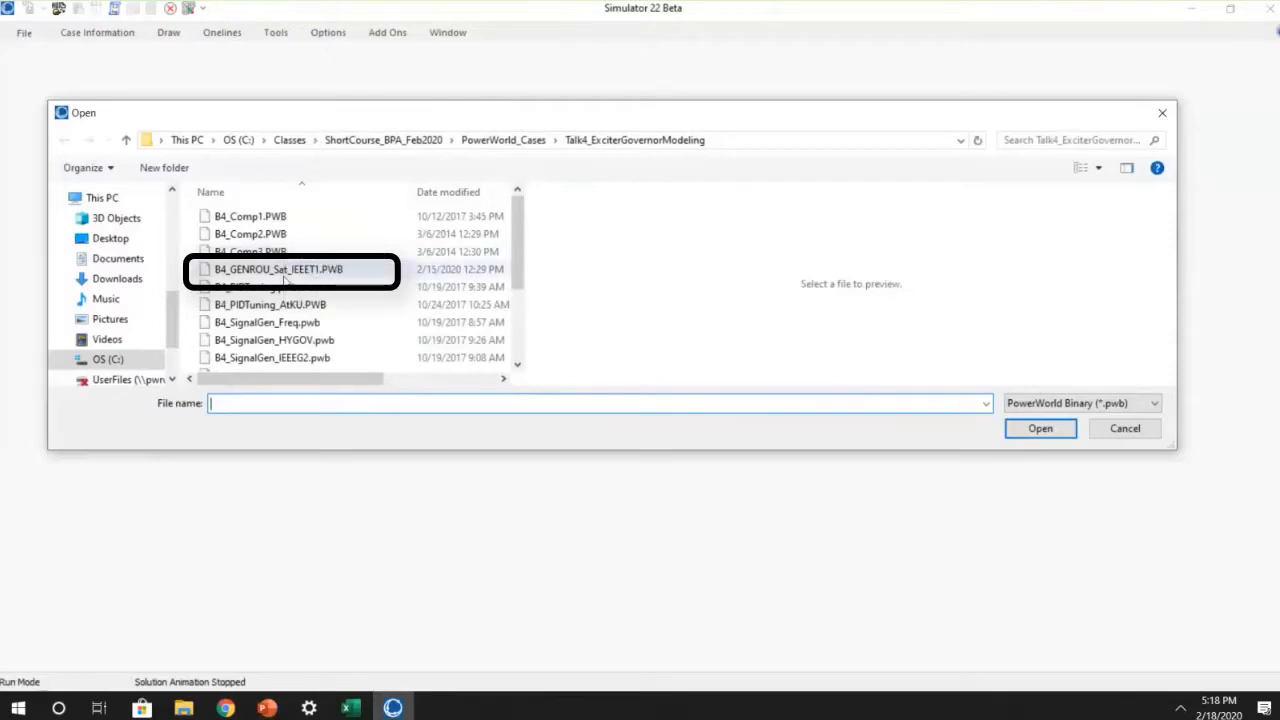
{"action": "left_click", "coordinate": [1040, 428]}
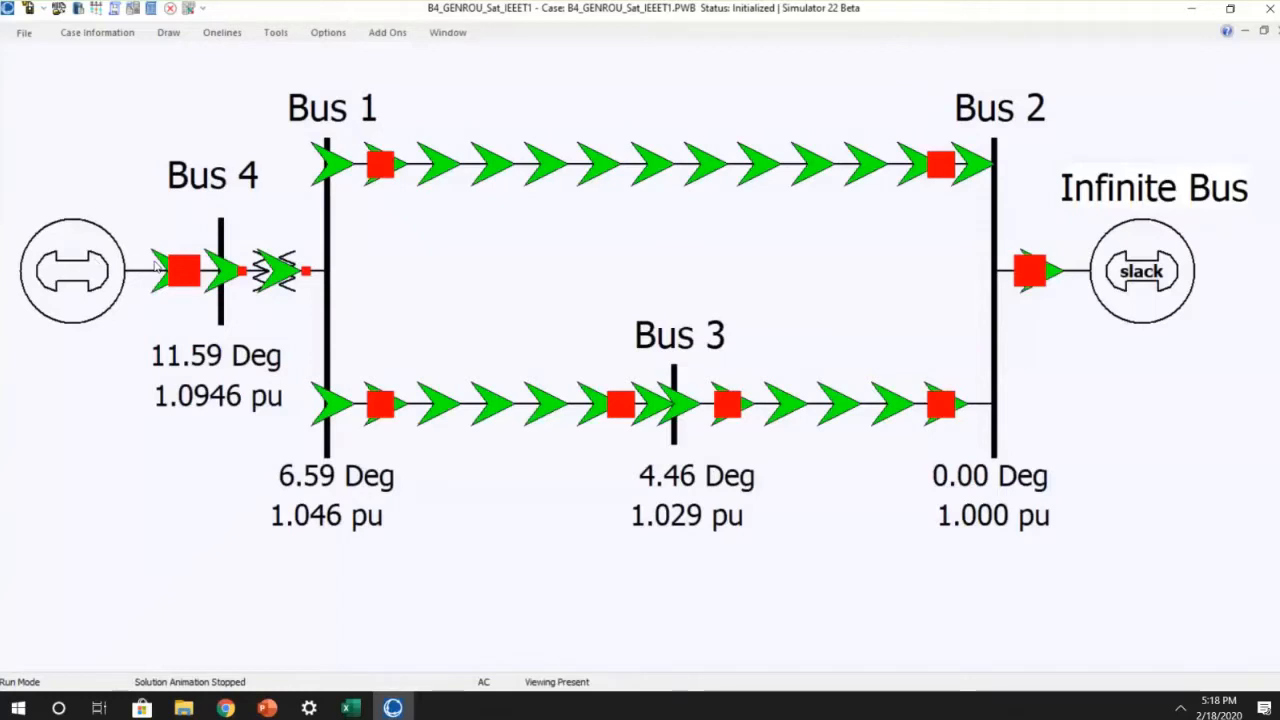
Step: Review the stability parameters of the Bus 4 generator, comparing its GENROU machine model and IEEET1 exciter, and close its information dialog
{"action": "right_click", "coordinate": [89, 258]}
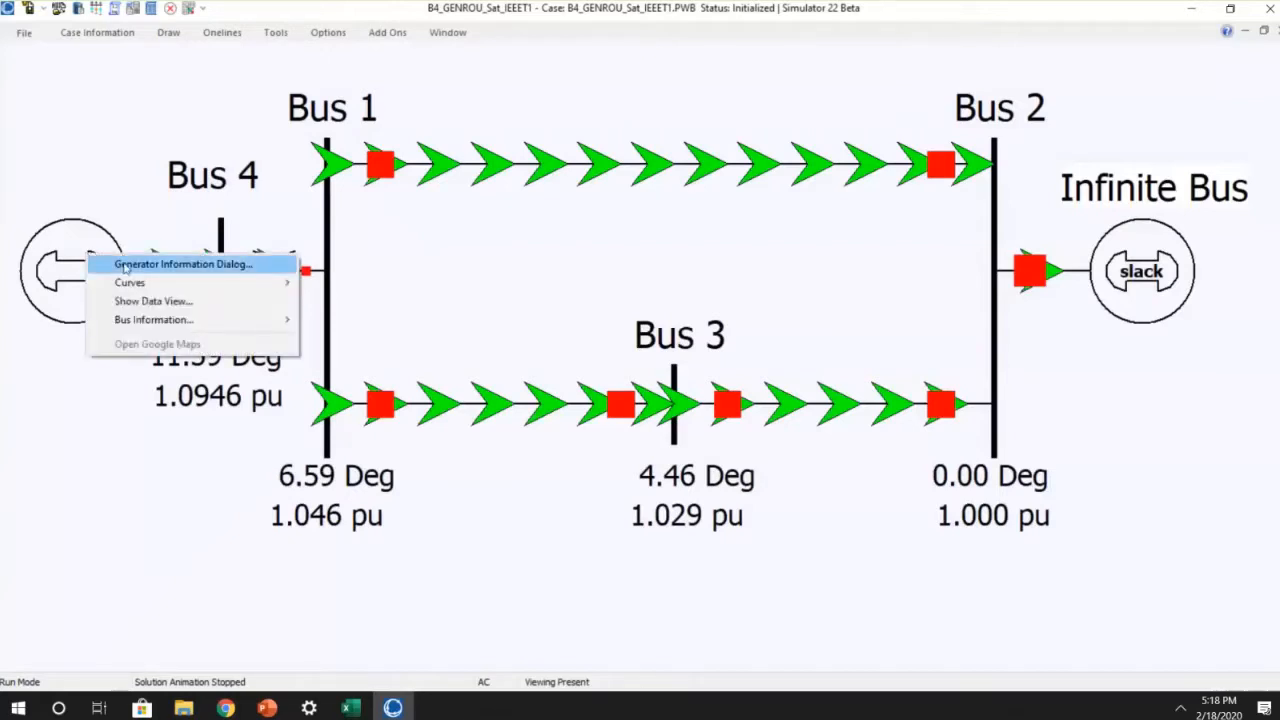
{"action": "left_click", "coordinate": [124, 266]}
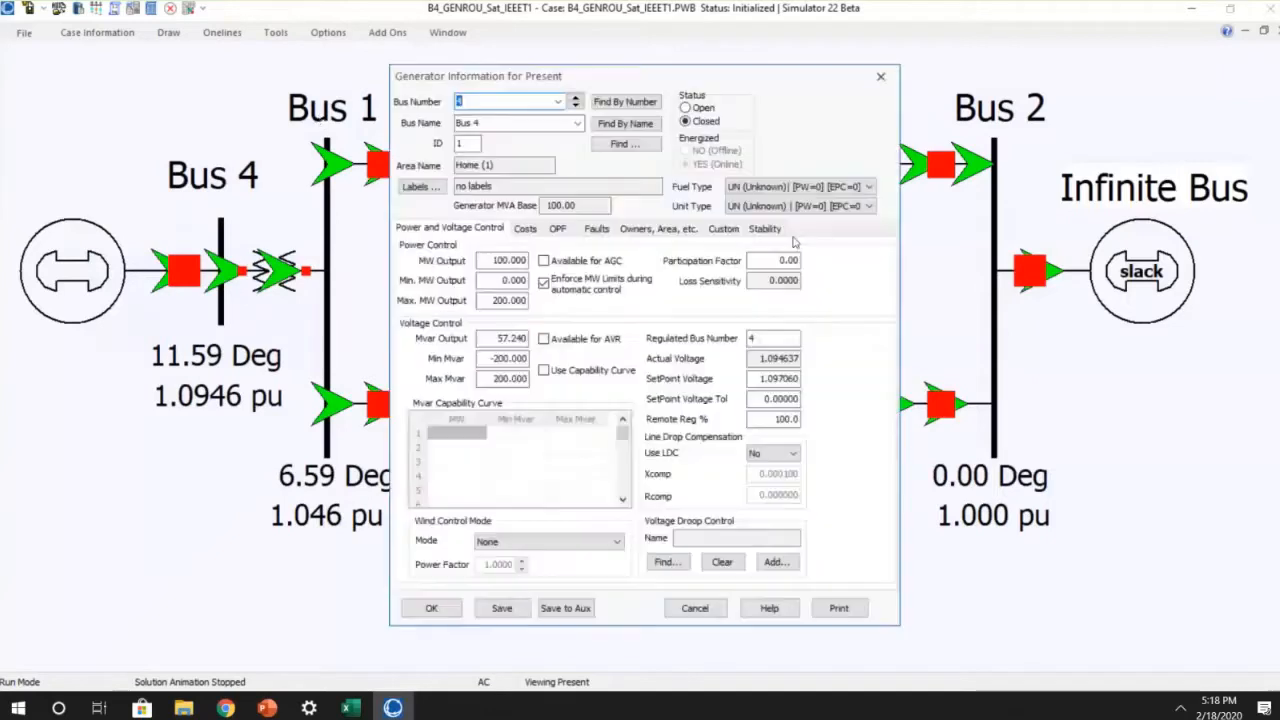
{"action": "left_click", "coordinate": [765, 228]}
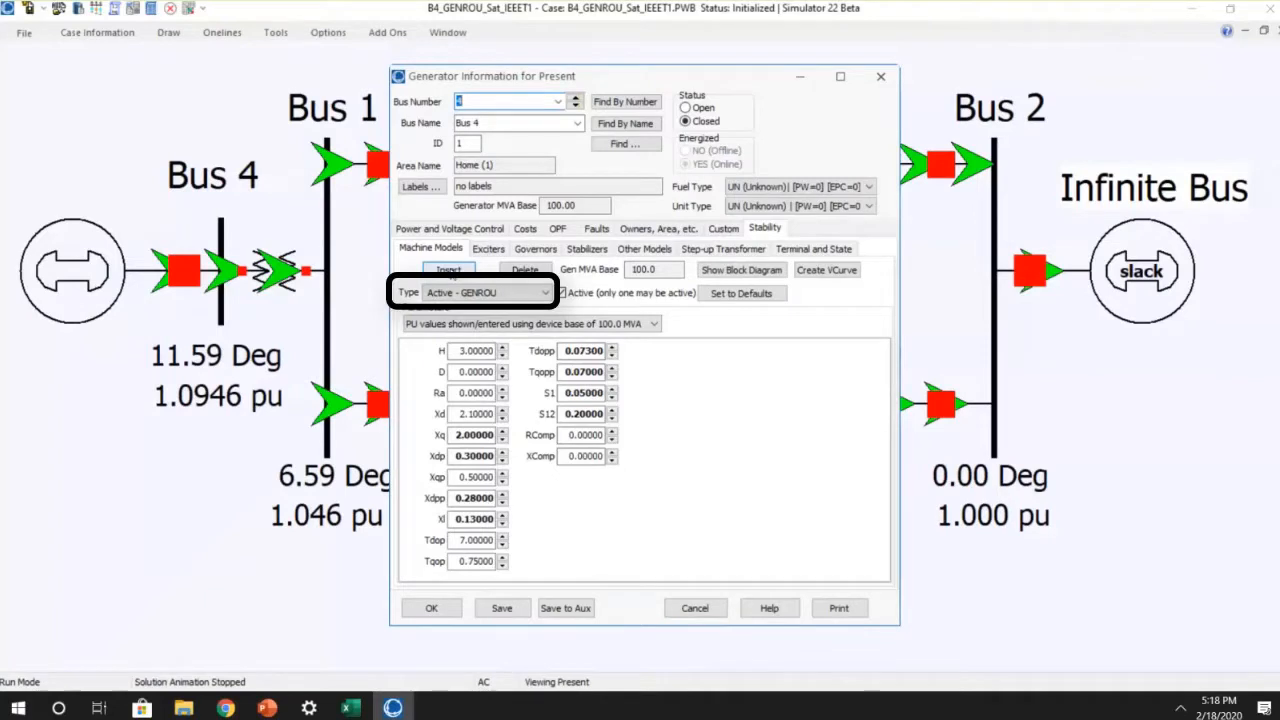
{"action": "left_click", "coordinate": [486, 249]}
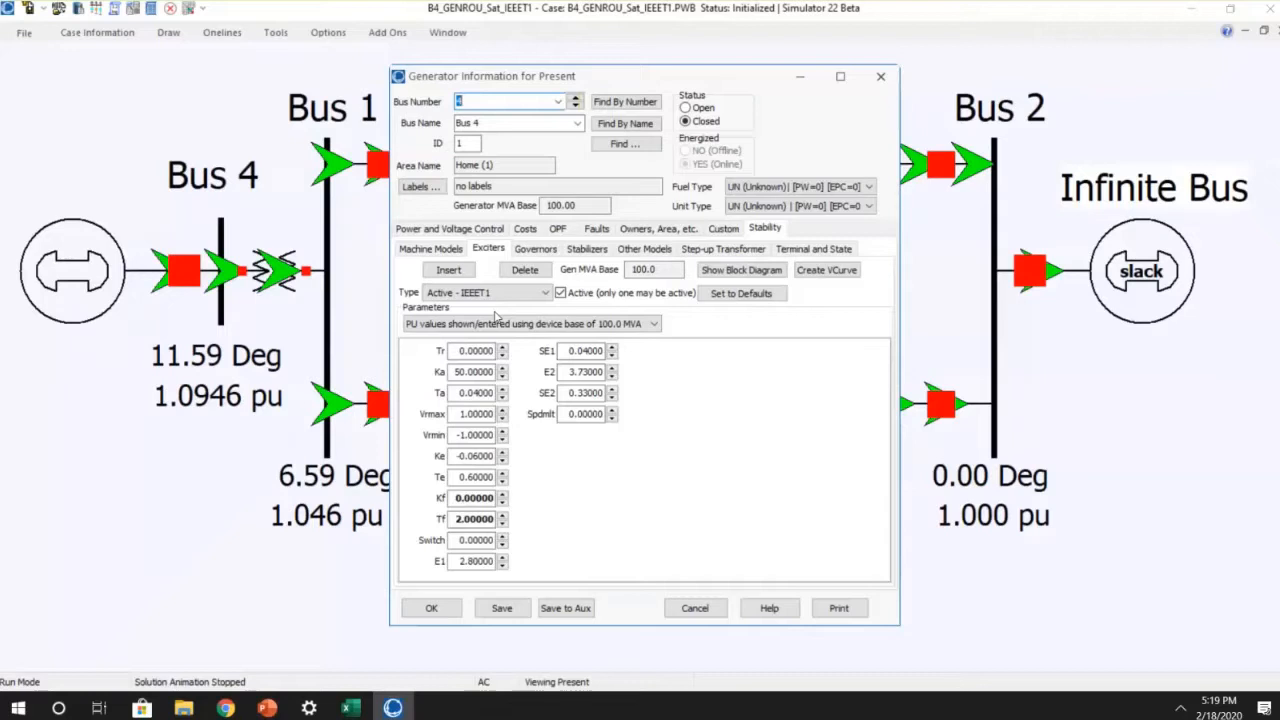
{"action": "left_click", "coordinate": [431, 249]}
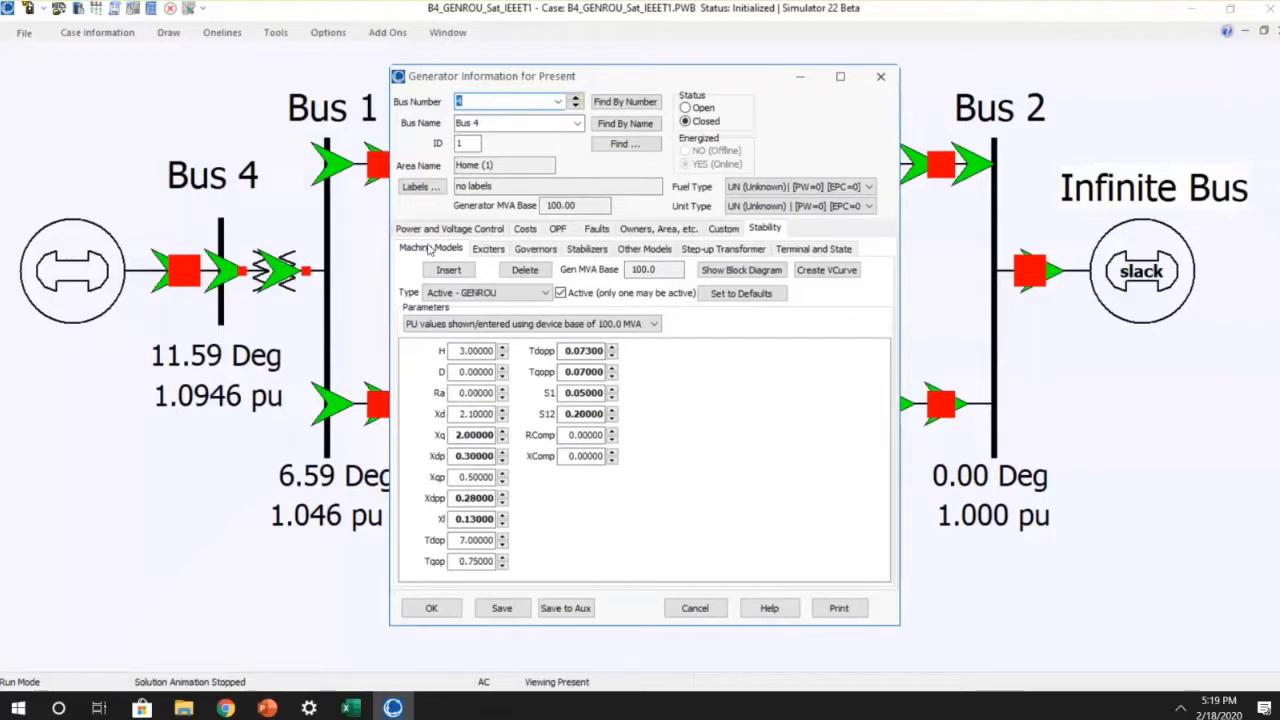
{"action": "left_click", "coordinate": [479, 250]}
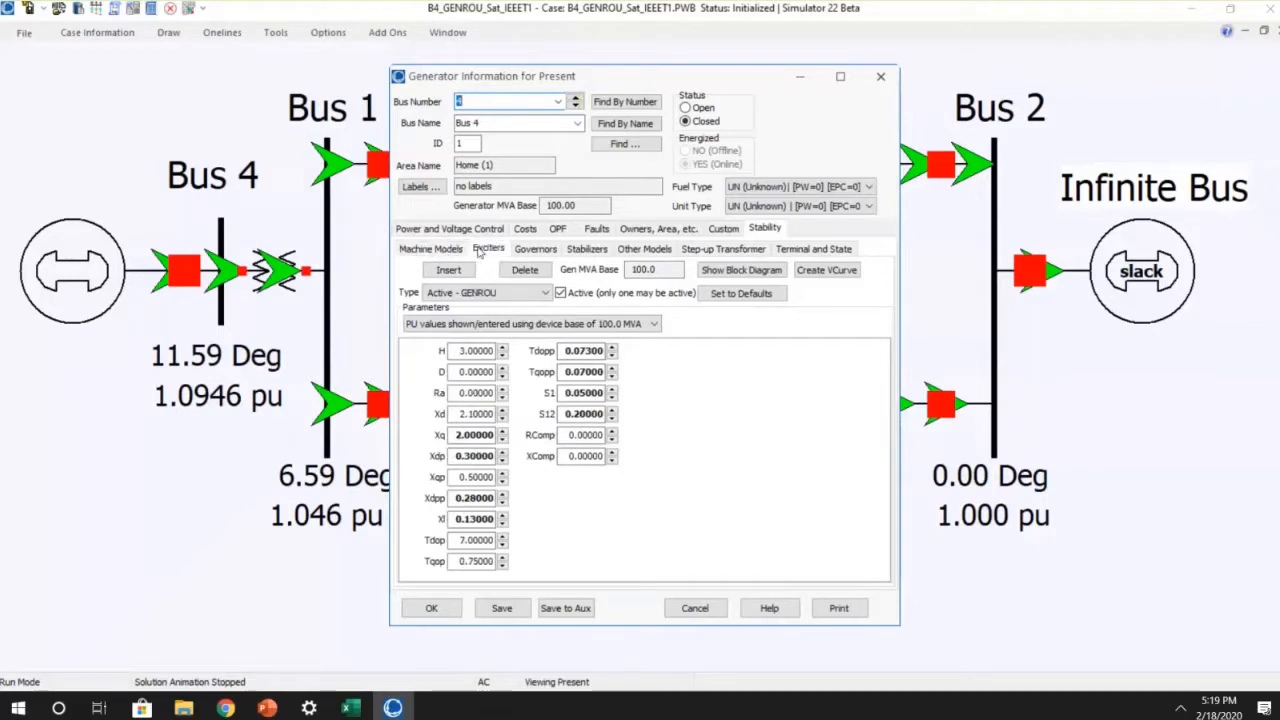
{"action": "left_click", "coordinate": [432, 250]}
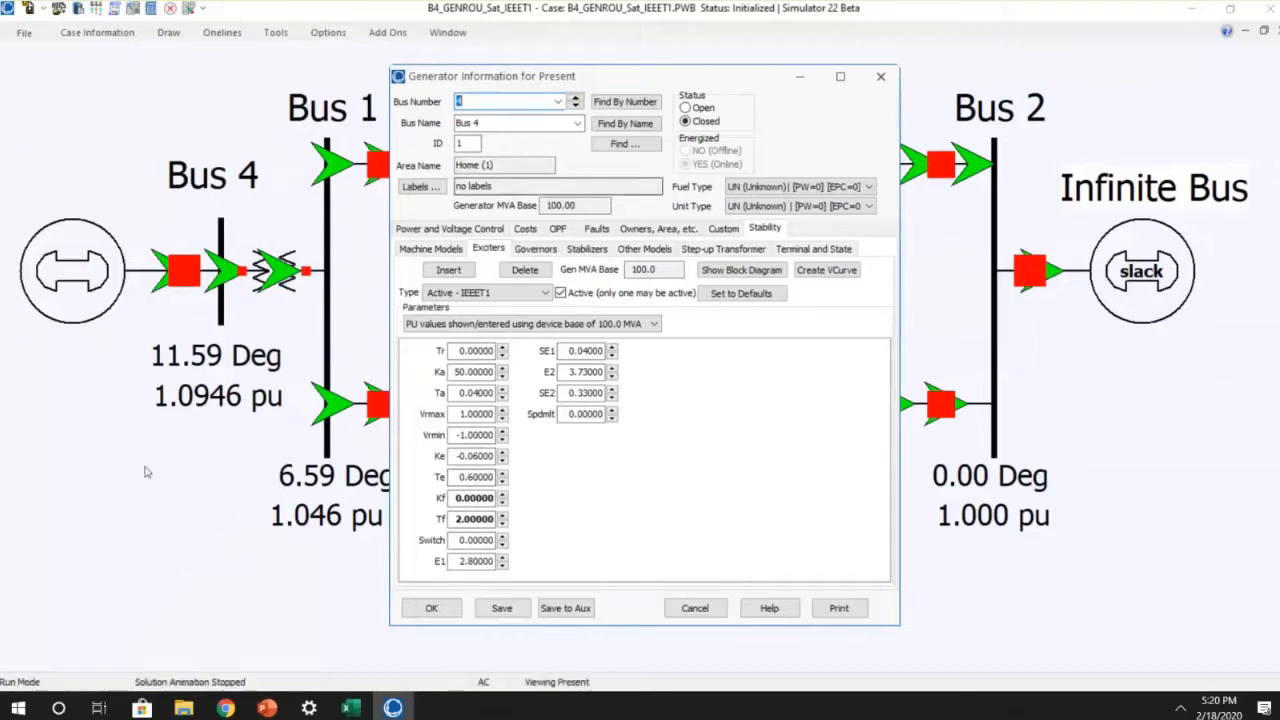
{"action": "left_click", "coordinate": [431, 607]}
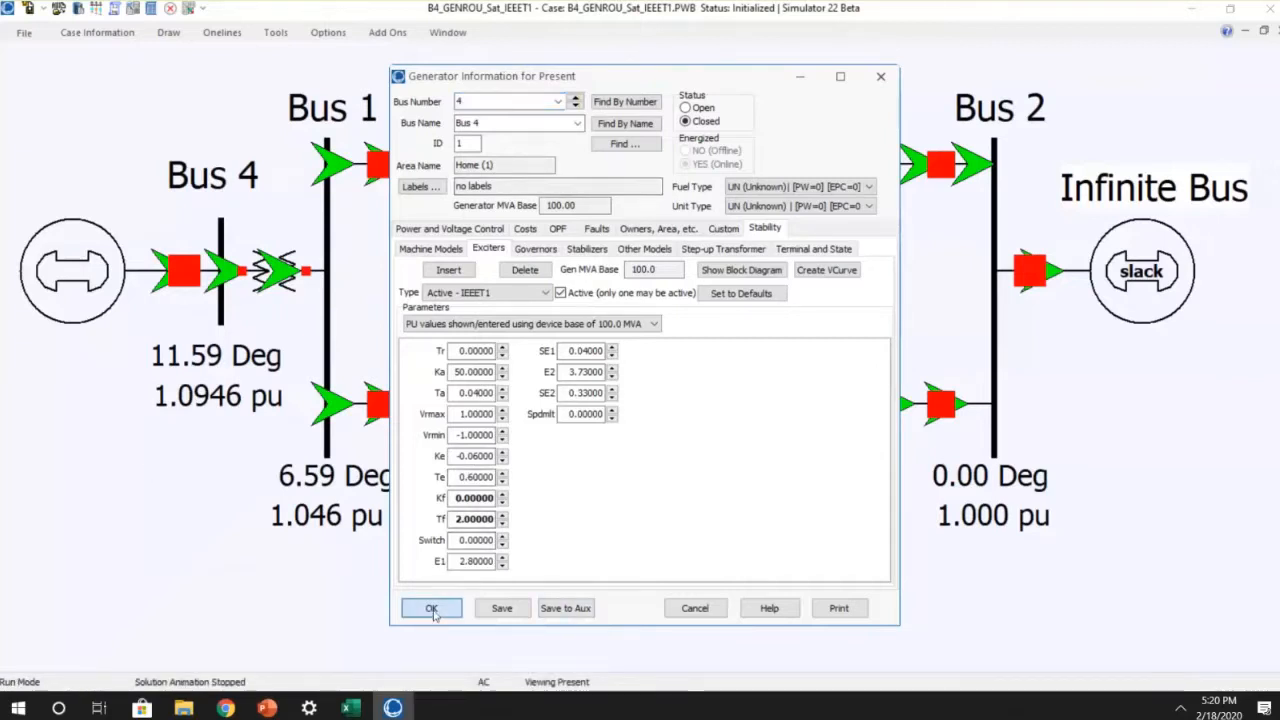
Step: Run the transient stability simulation for My Transient Contingency, examine the generator field voltage plot and close it
{"action": "left_click", "coordinate": [383, 36]}
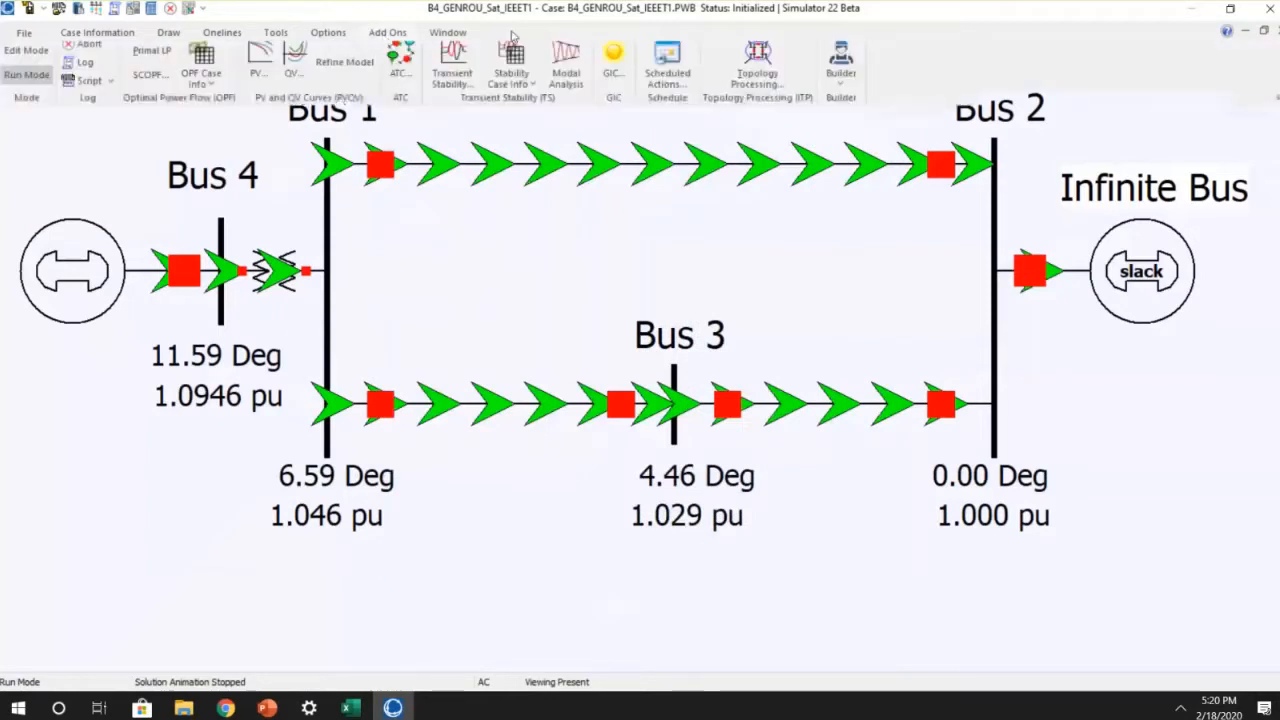
{"action": "left_click", "coordinate": [451, 69]}
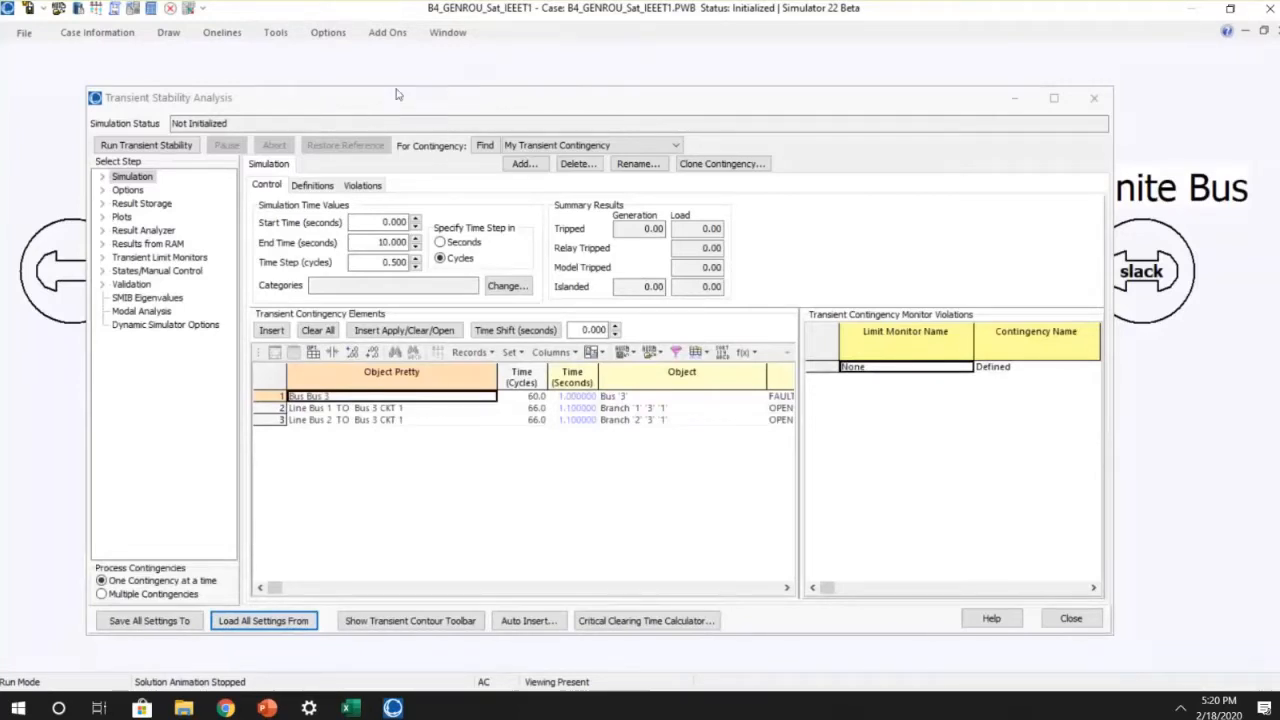
{"action": "left_click_drag", "start_coordinate": [361, 99], "coordinate": [353, 87]}
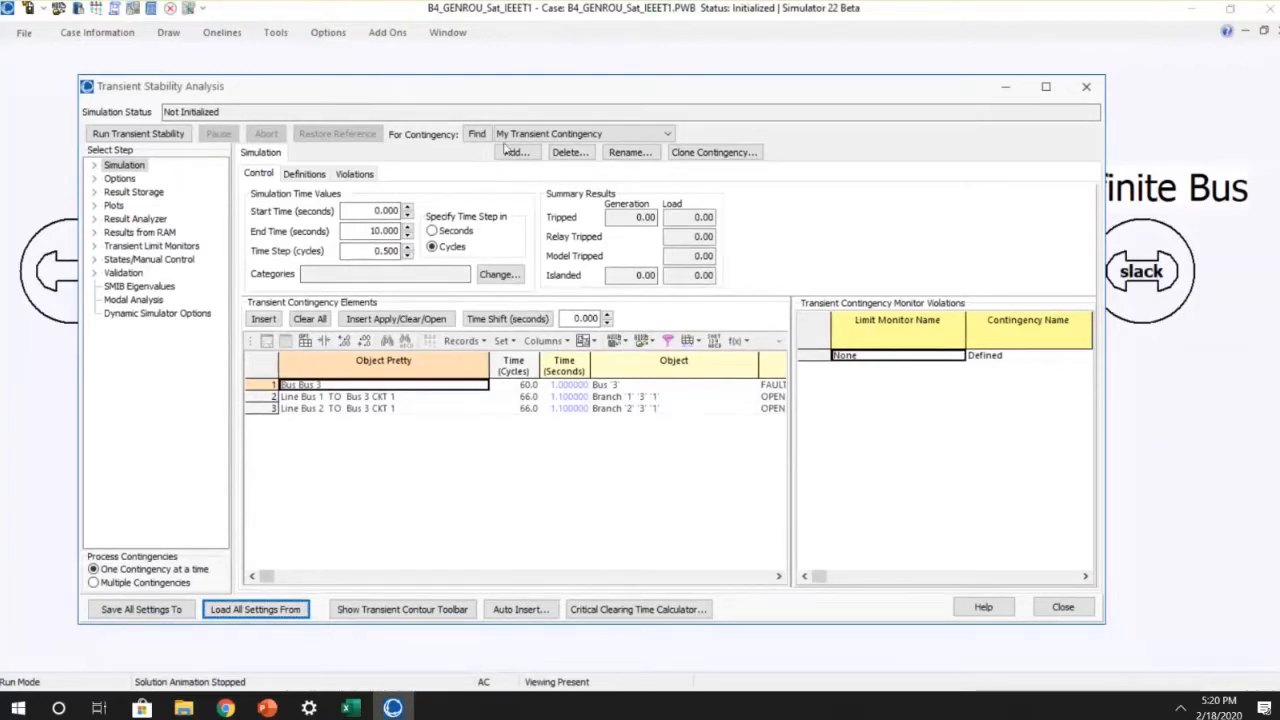
{"action": "left_click_drag", "start_coordinate": [503, 94], "coordinate": [493, 157]}
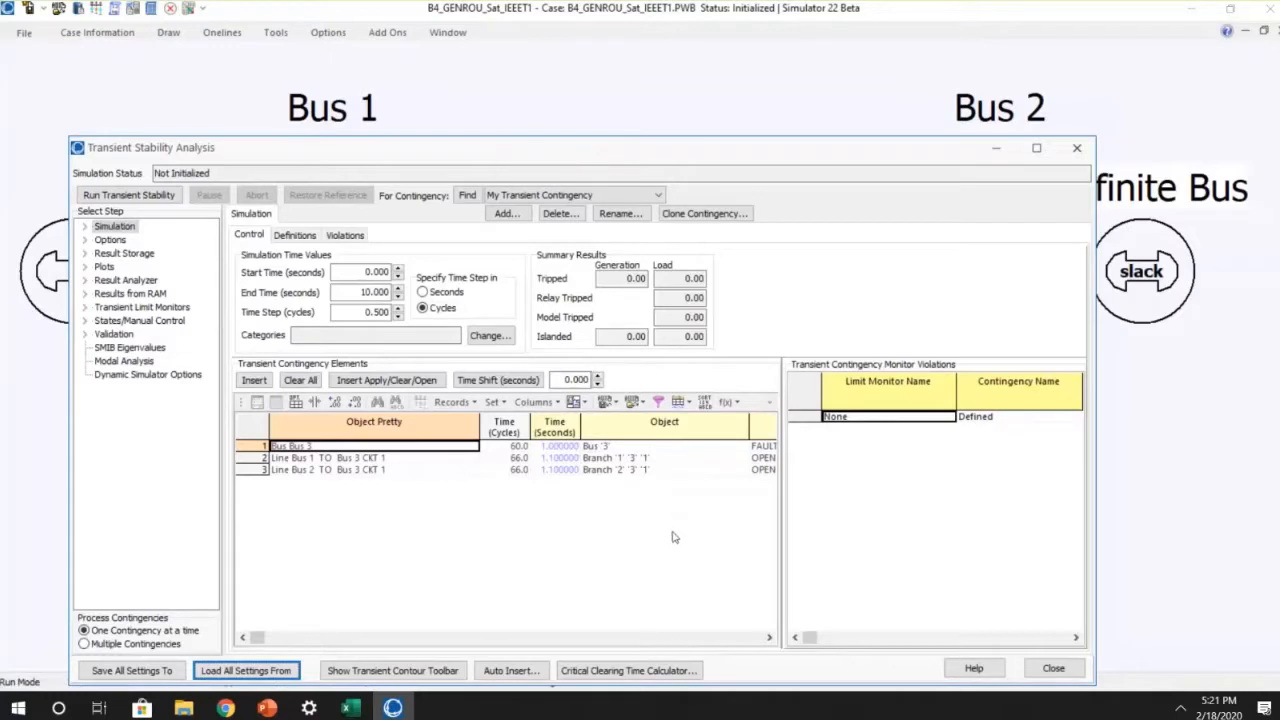
{"action": "left_click_drag", "start_coordinate": [573, 143], "coordinate": [615, 52]}
{"action": "left_click", "coordinate": [170, 103]}
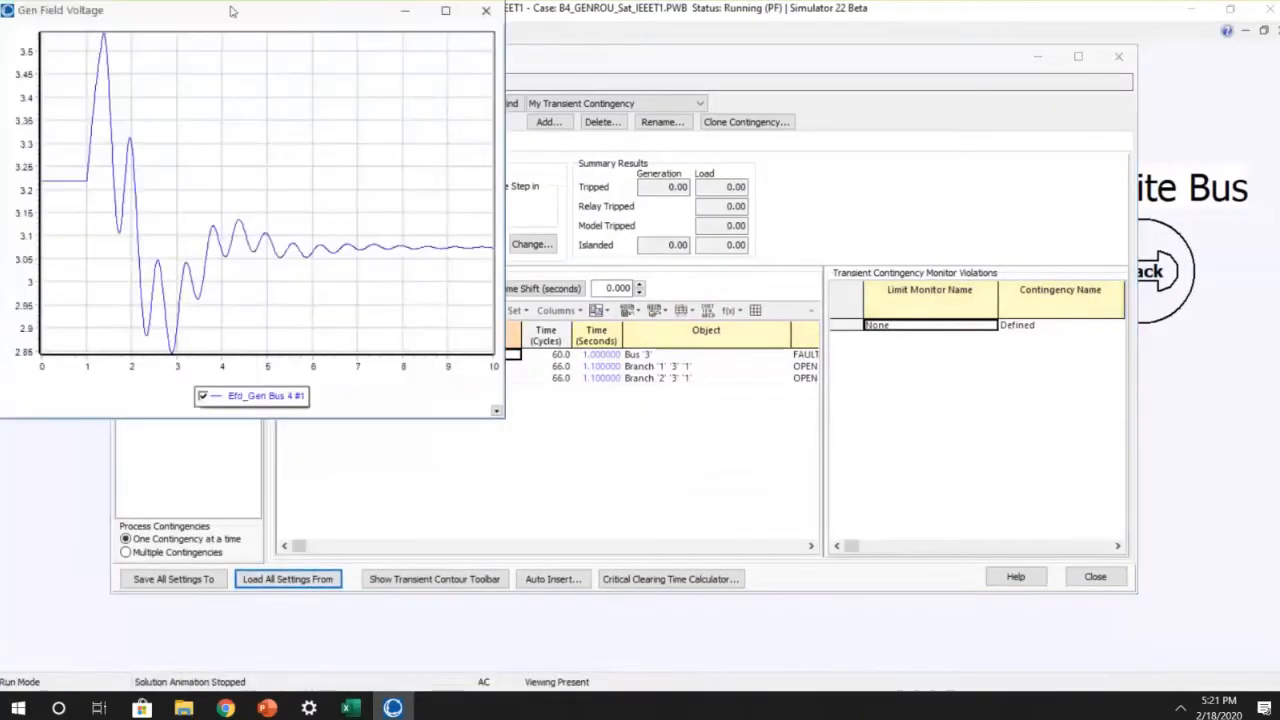
{"action": "left_click_drag", "start_coordinate": [235, 15], "coordinate": [515, 68]}
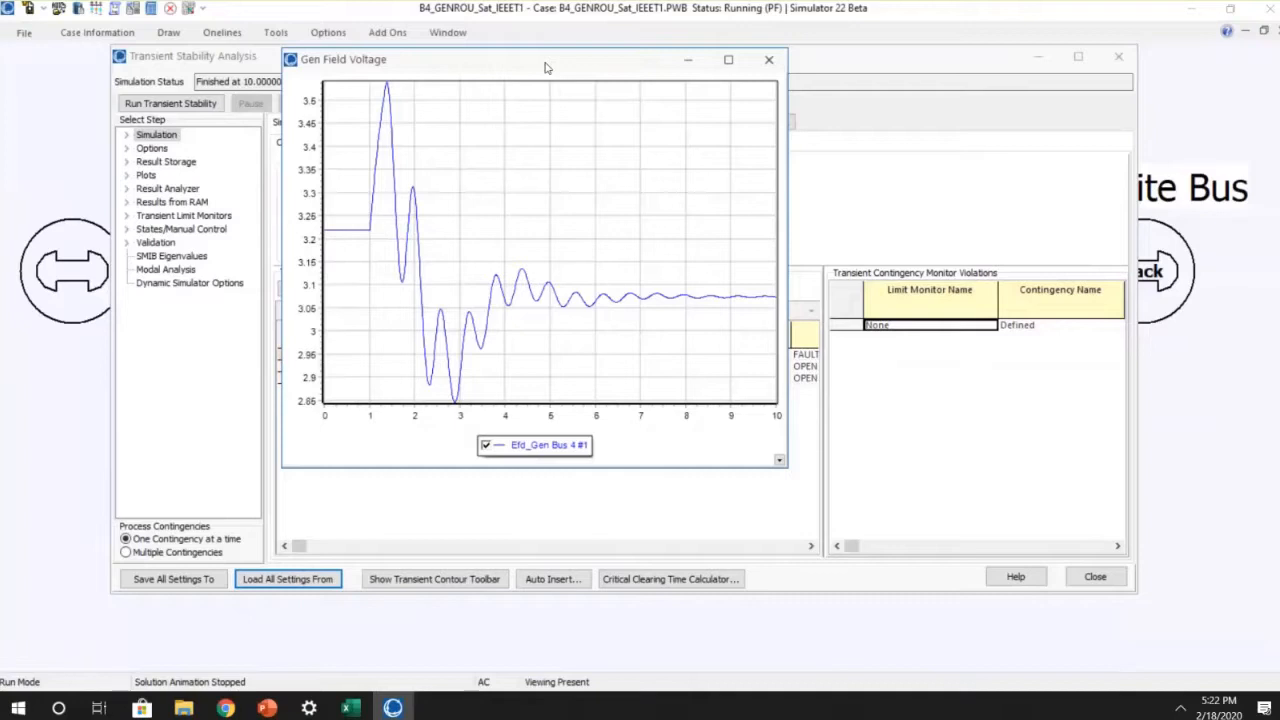
{"action": "left_click", "coordinate": [768, 61]}
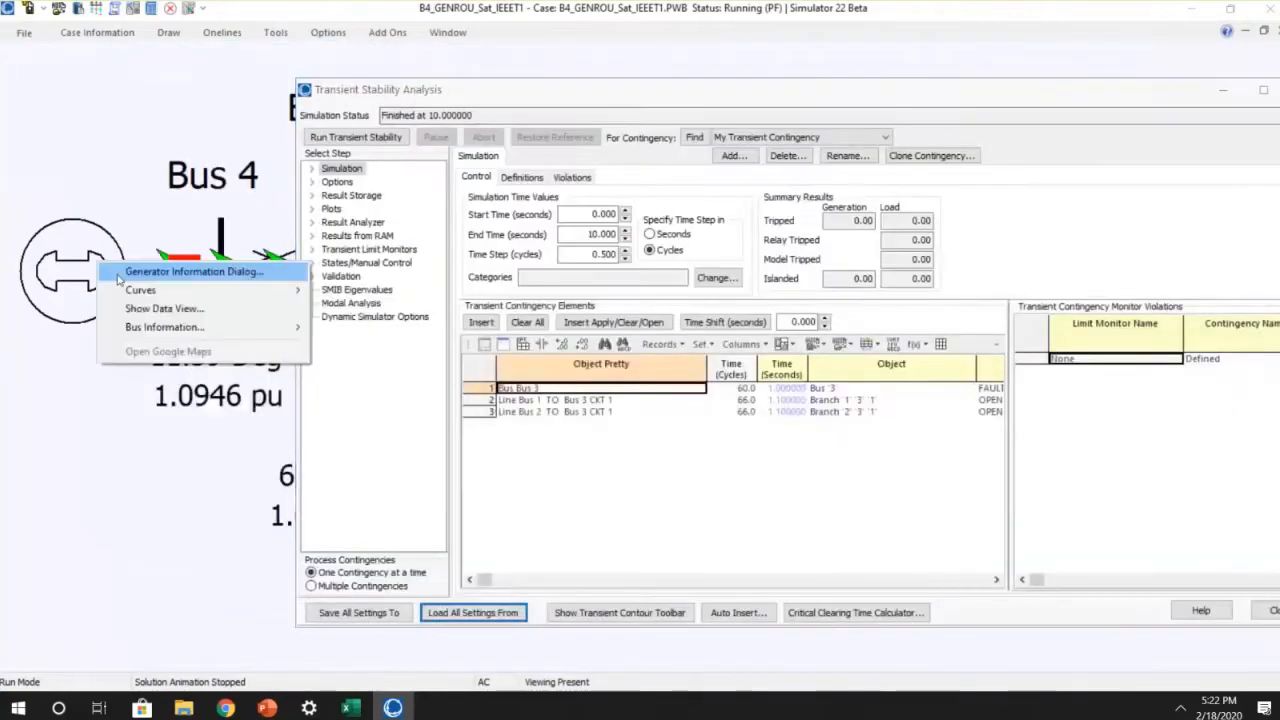
Step: Reopen the Bus 4 generator's IEEET1 exciter parameters and set the gain Ka to 500
{"action": "left_click", "coordinate": [123, 274]}
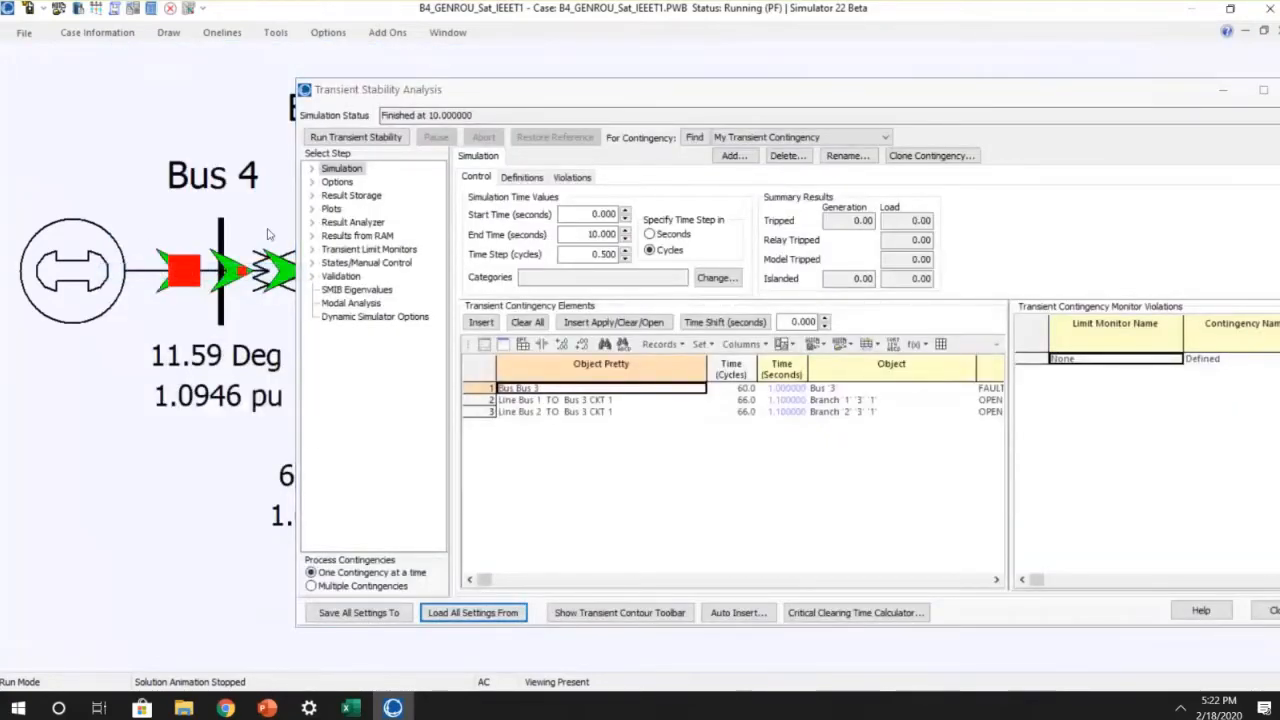
{"action": "left_click", "coordinate": [766, 230]}
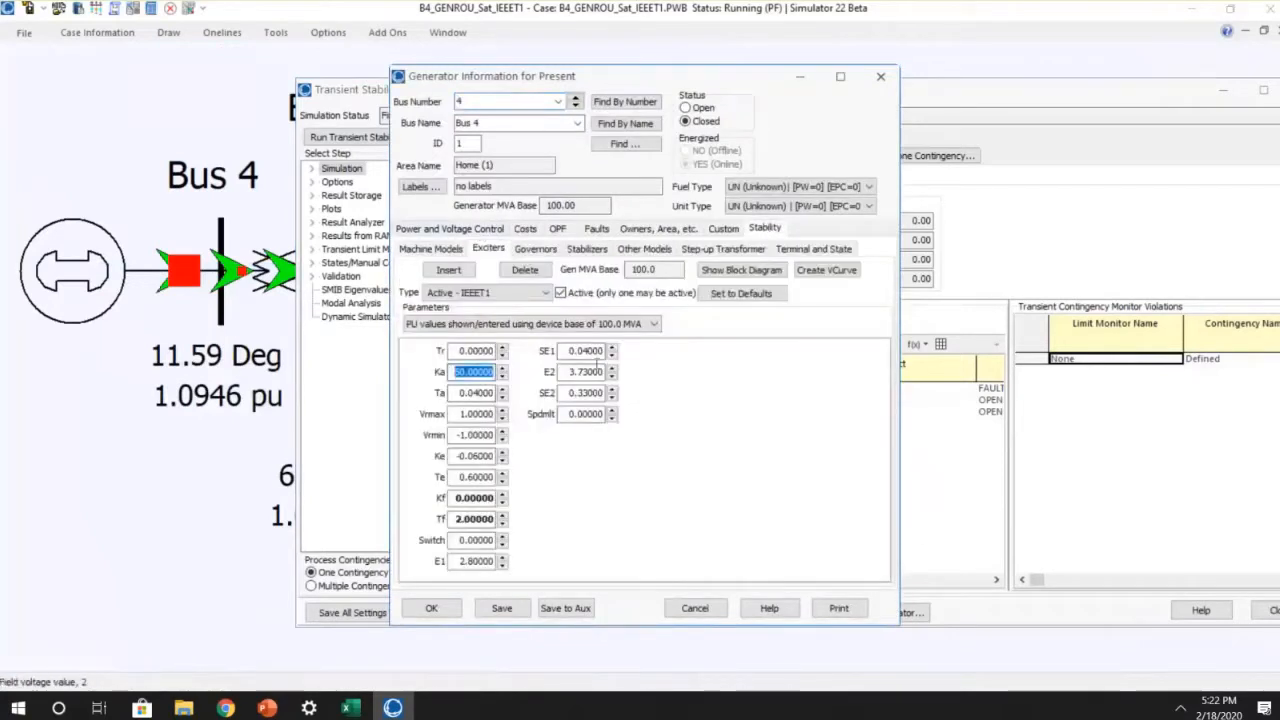
{"action": "type", "text": "500"}
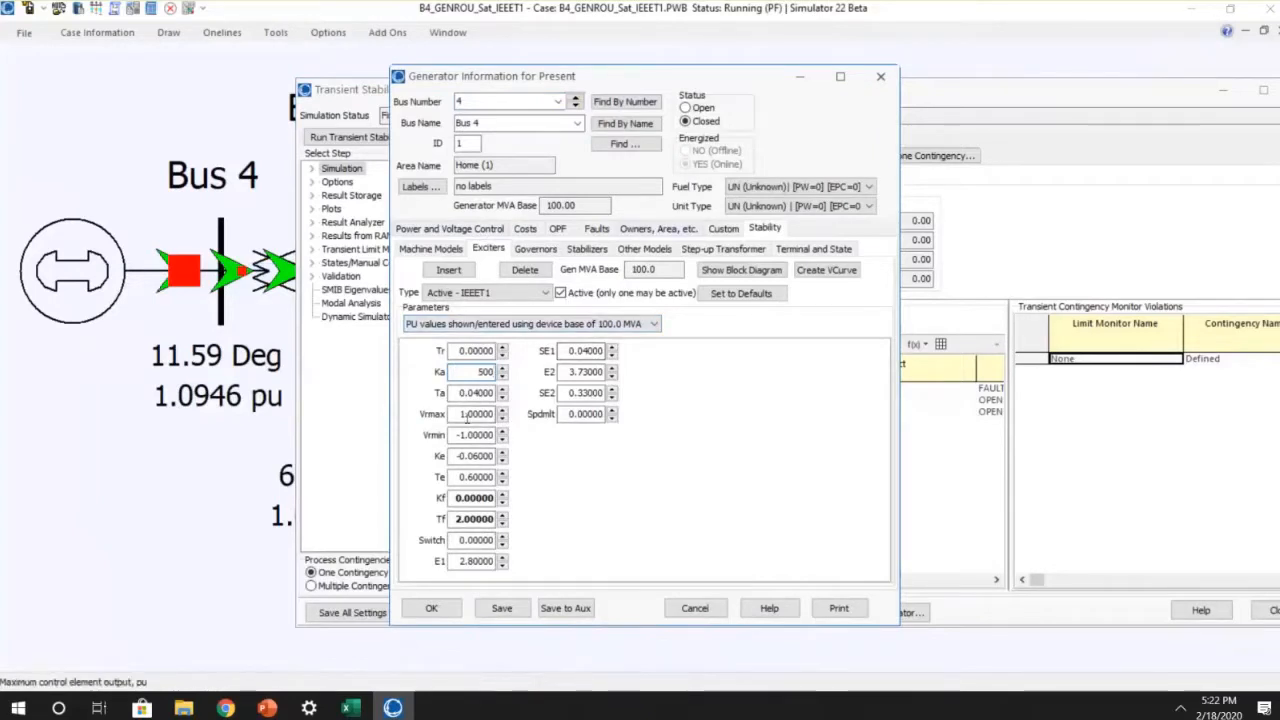
Step: Set the exciter's Vrmax to 99 and Vrmin to -99, and save the generator's changes
{"action": "left_click", "coordinate": [467, 418]}
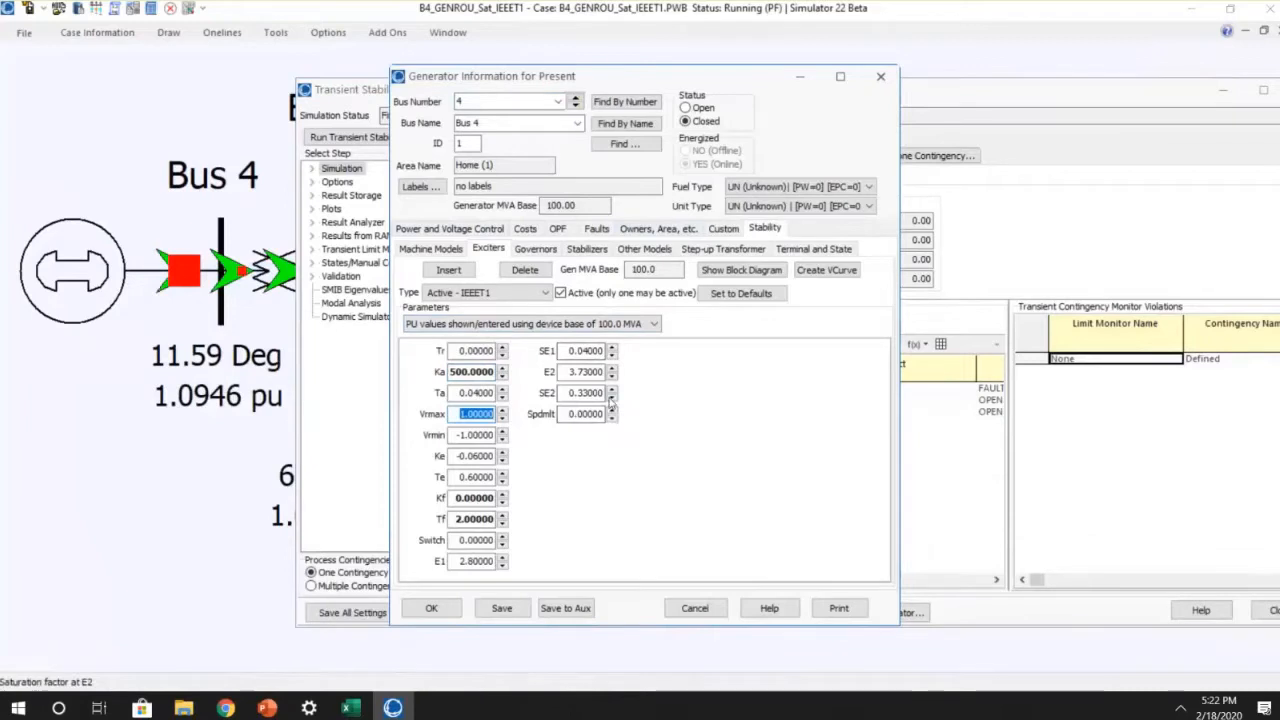
{"action": "type", "text": "99"}
{"action": "key", "text": "Tab"}
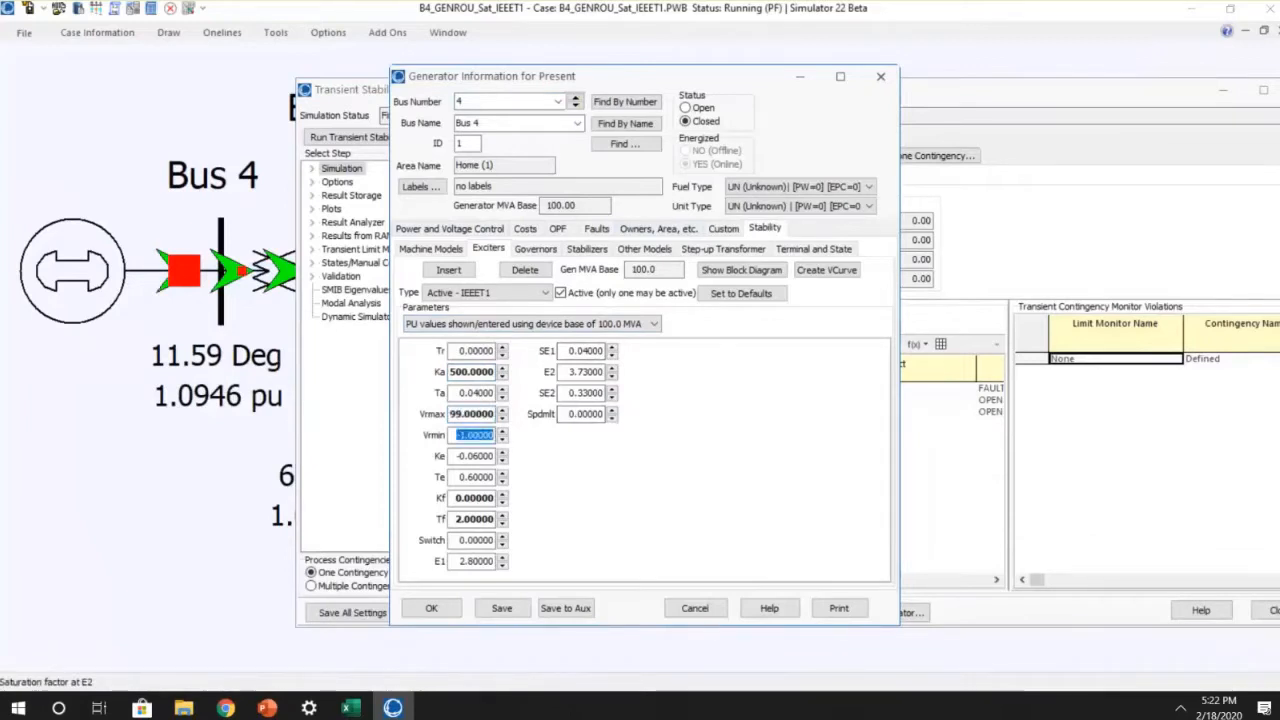
{"action": "type", "text": "0"}
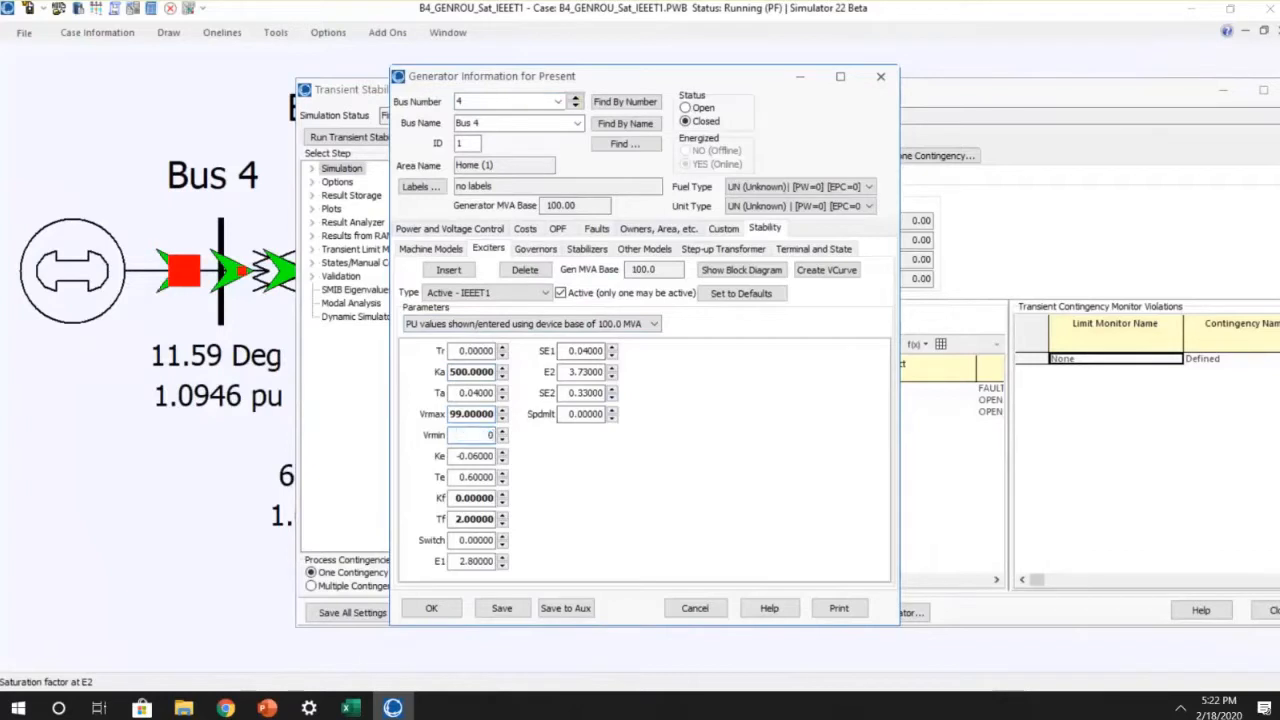
{"action": "key", "text": "BackSpace"}
{"action": "type", "text": "-99"}
{"action": "left_click", "coordinate": [501, 608]}
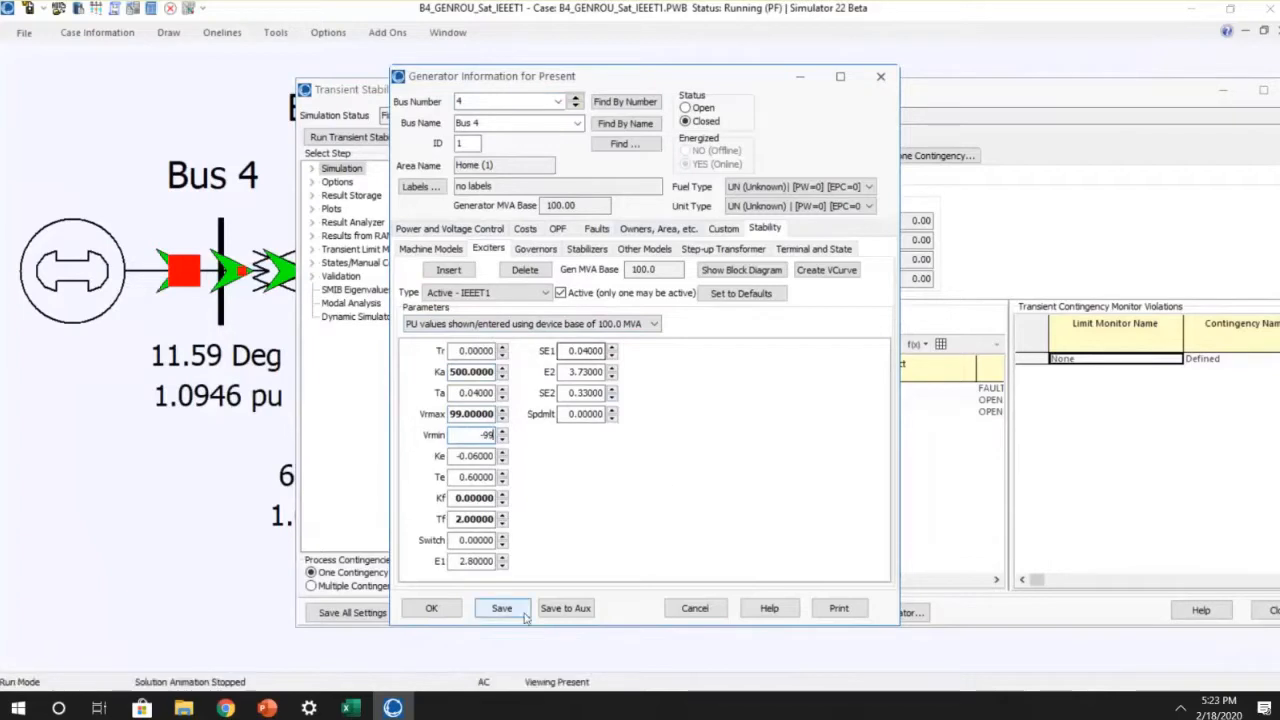
{"action": "left_click", "coordinate": [432, 610]}
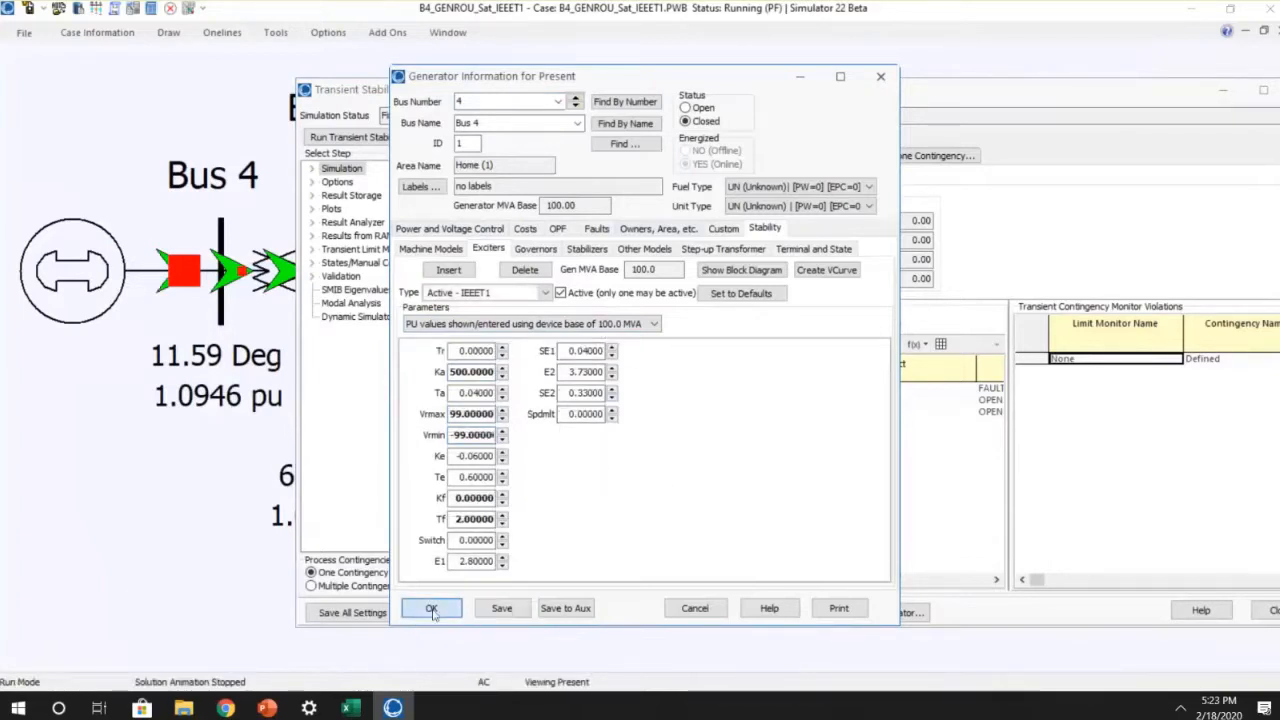
Step: Rerun the transient stability simulation with the modified exciter, examine the field voltage plot and close it
{"action": "left_click", "coordinate": [383, 140]}
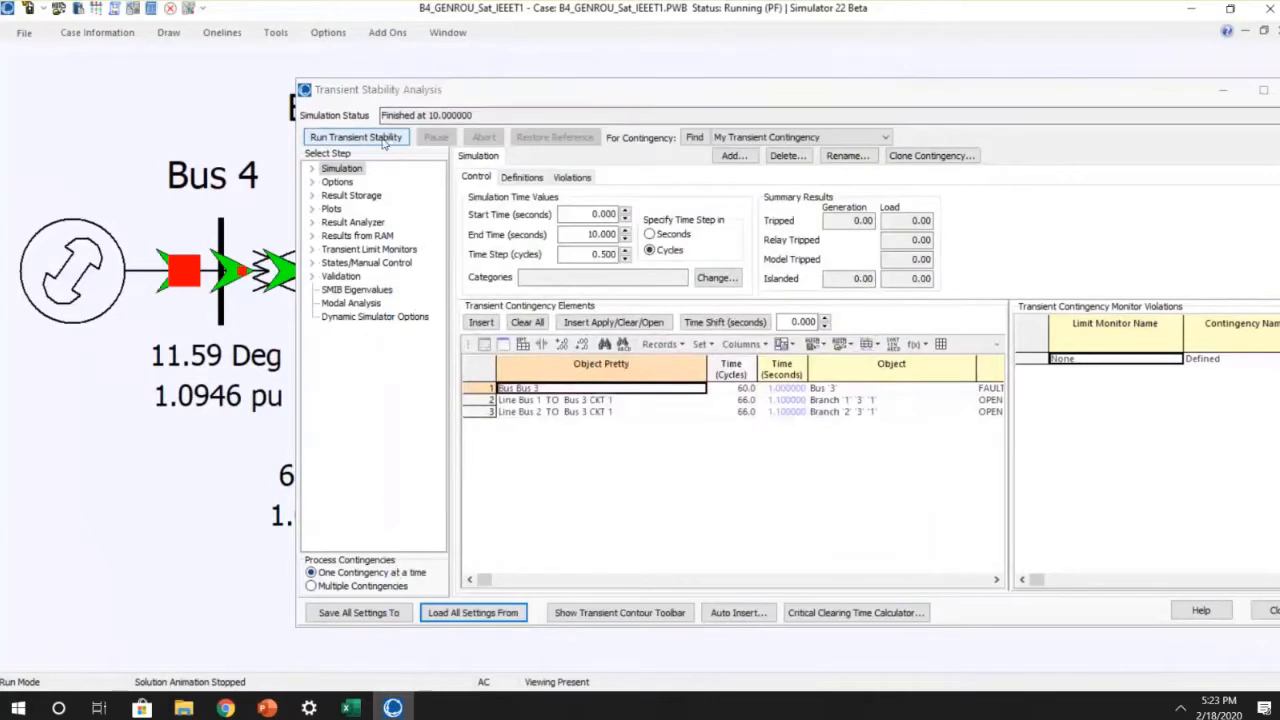
{"action": "left_click", "coordinate": [383, 140]}
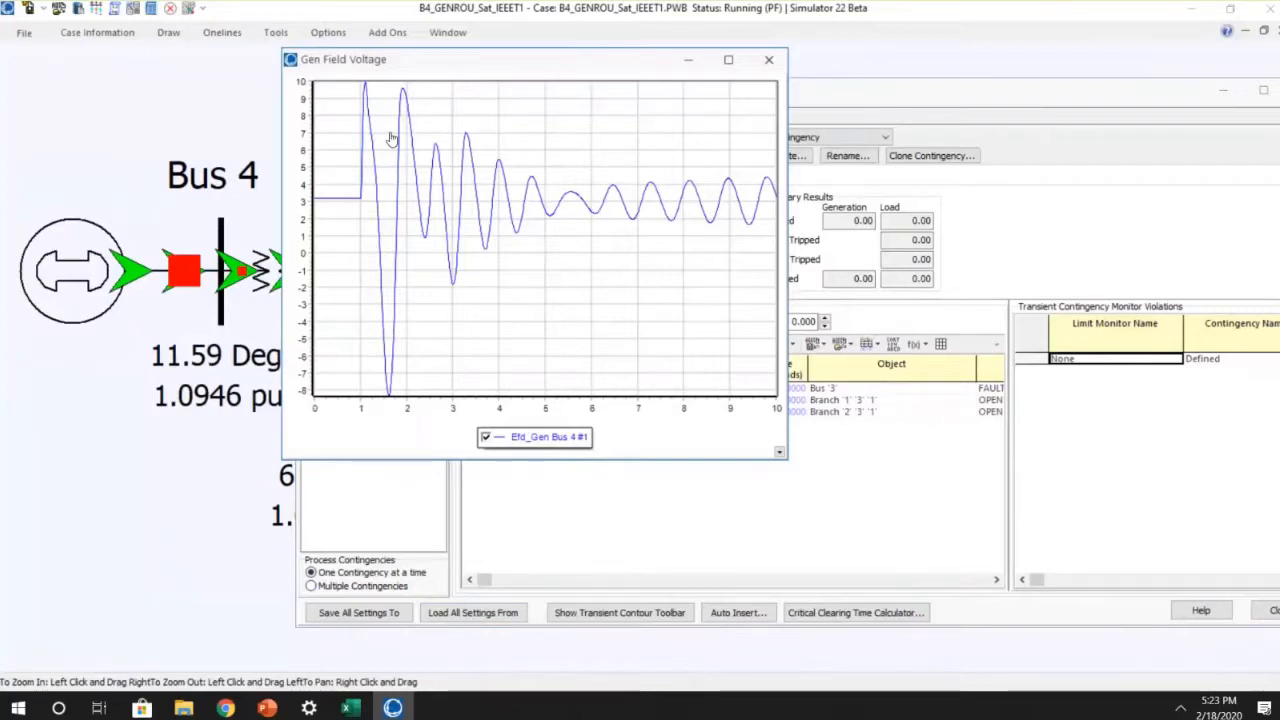
{"action": "left_click", "coordinate": [768, 62]}
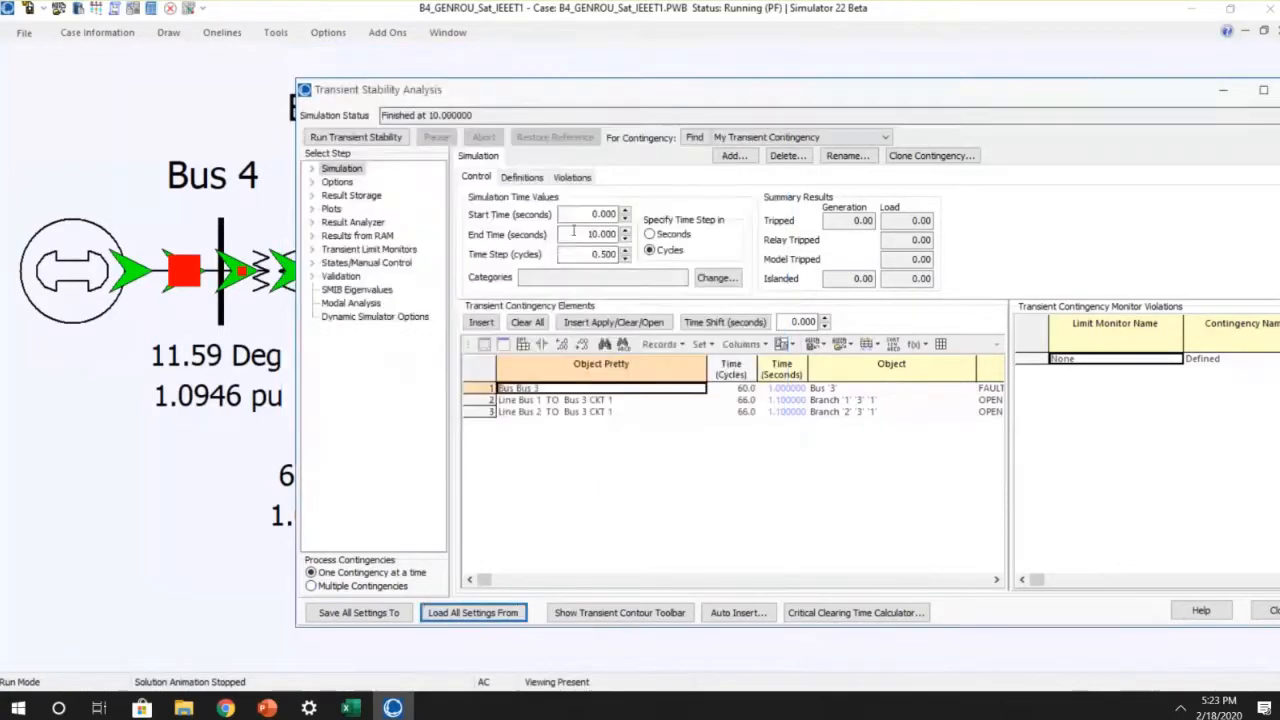
Step: Set the simulation end time to 60 seconds, rerun the simulation, and close the field voltage plot after examining it
{"action": "type", "text": "60"}
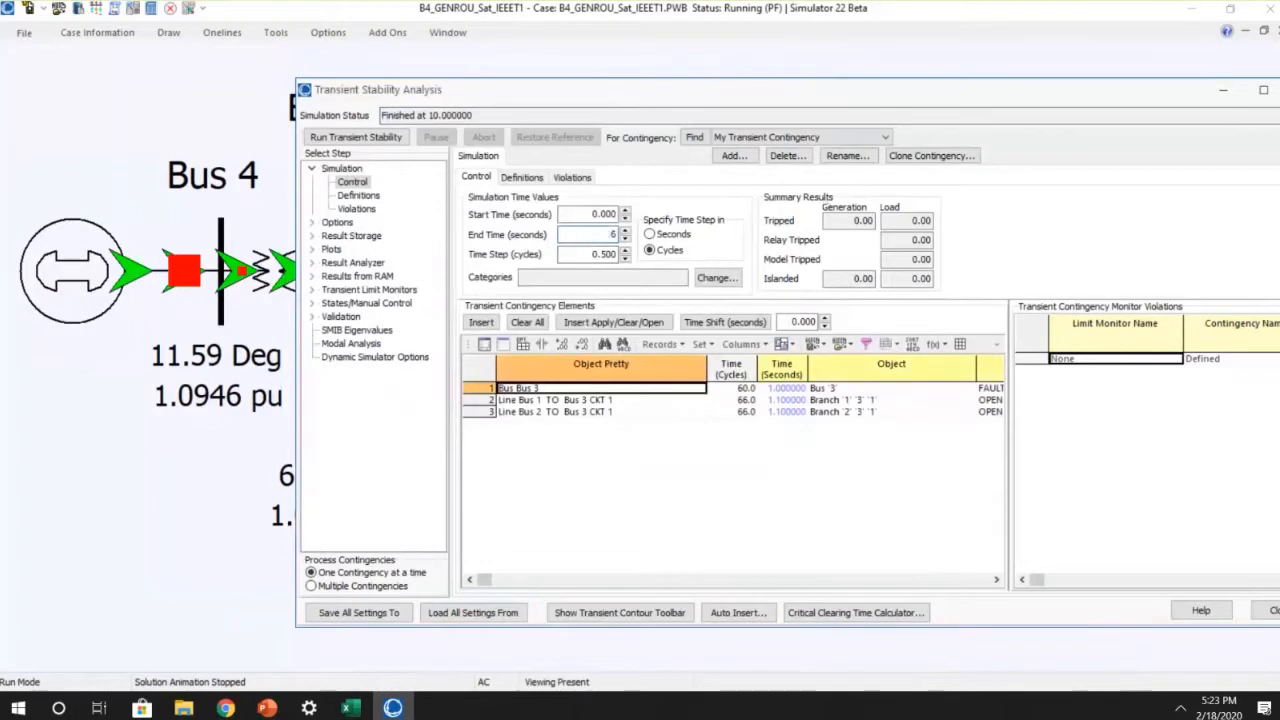
{"action": "left_click", "coordinate": [355, 137]}
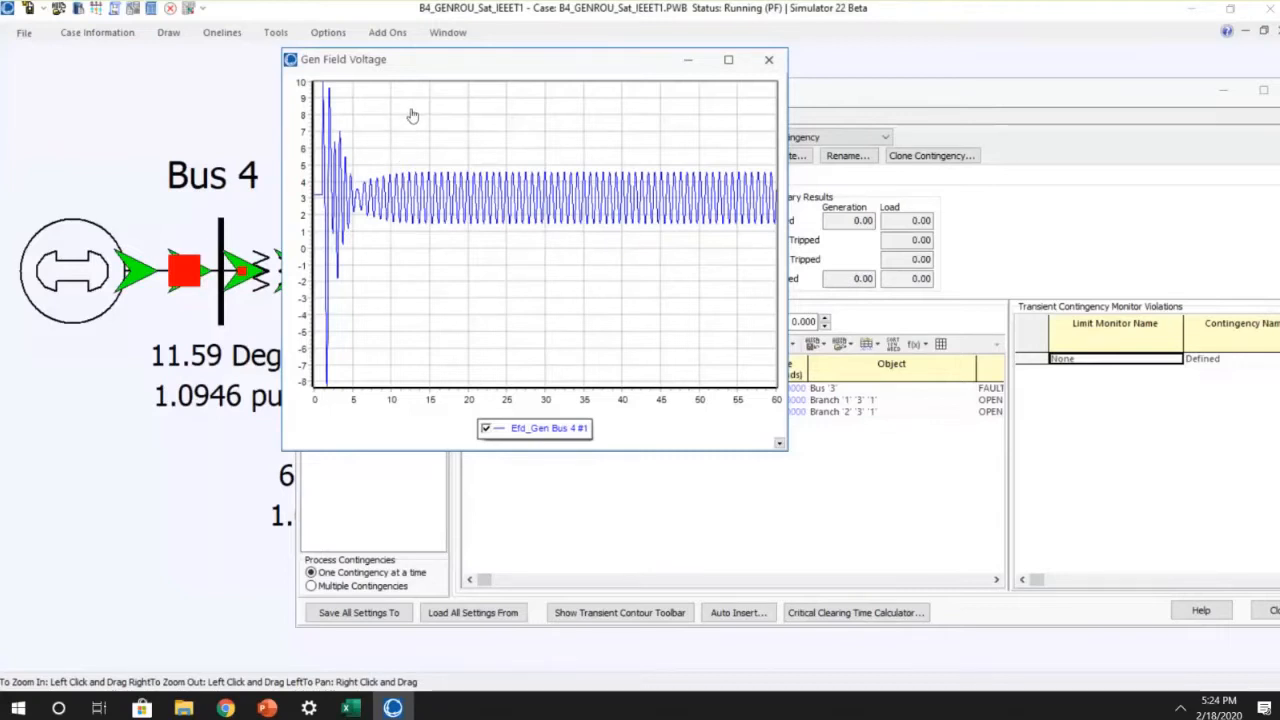
{"action": "left_click", "coordinate": [771, 59]}
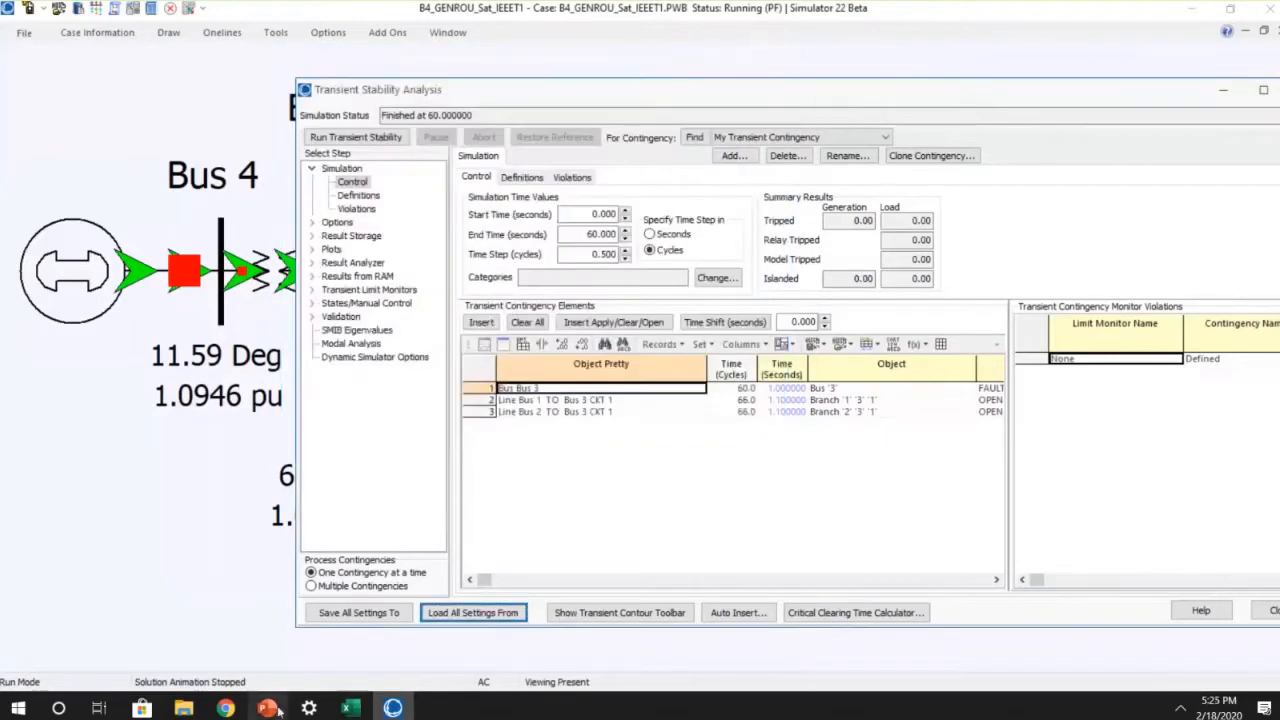
Step: Switch to the PowerPoint presentation and advance to the IEEET1 Example slide covering the Ka=500 case
{"action": "mouse_move", "coordinate": [262, 707]}
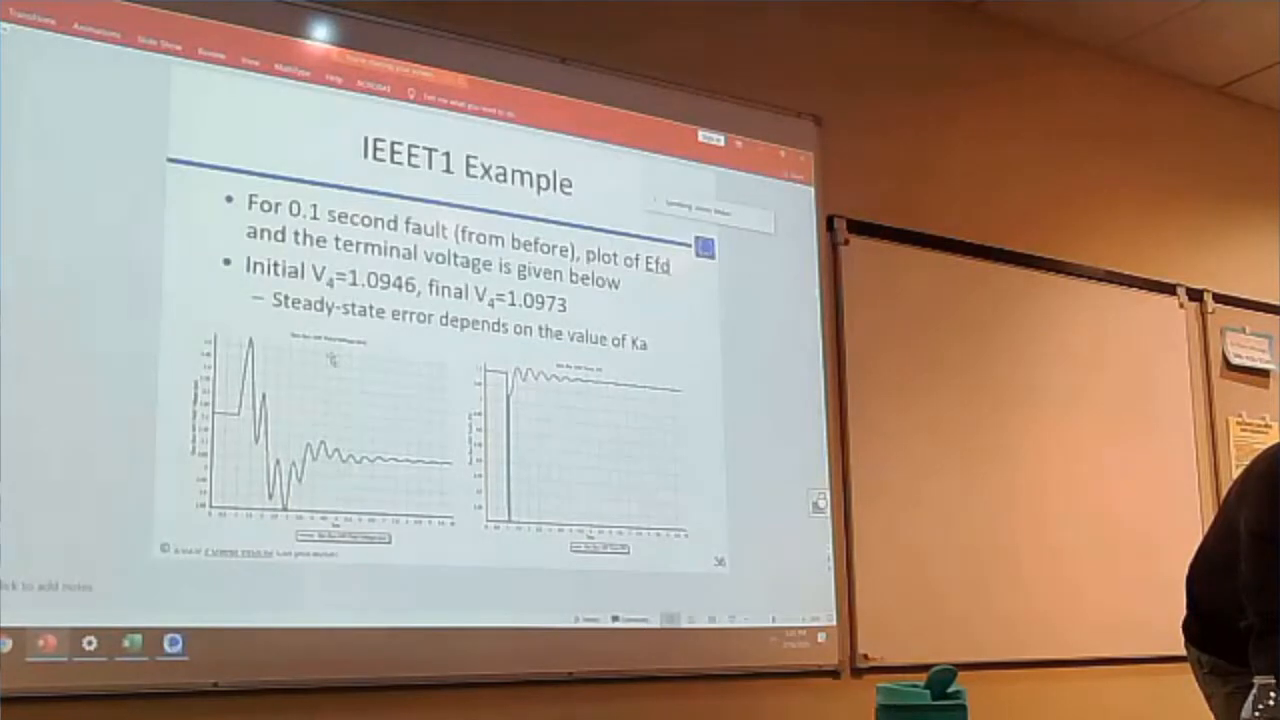
{"action": "key", "text": "Page_Down"}
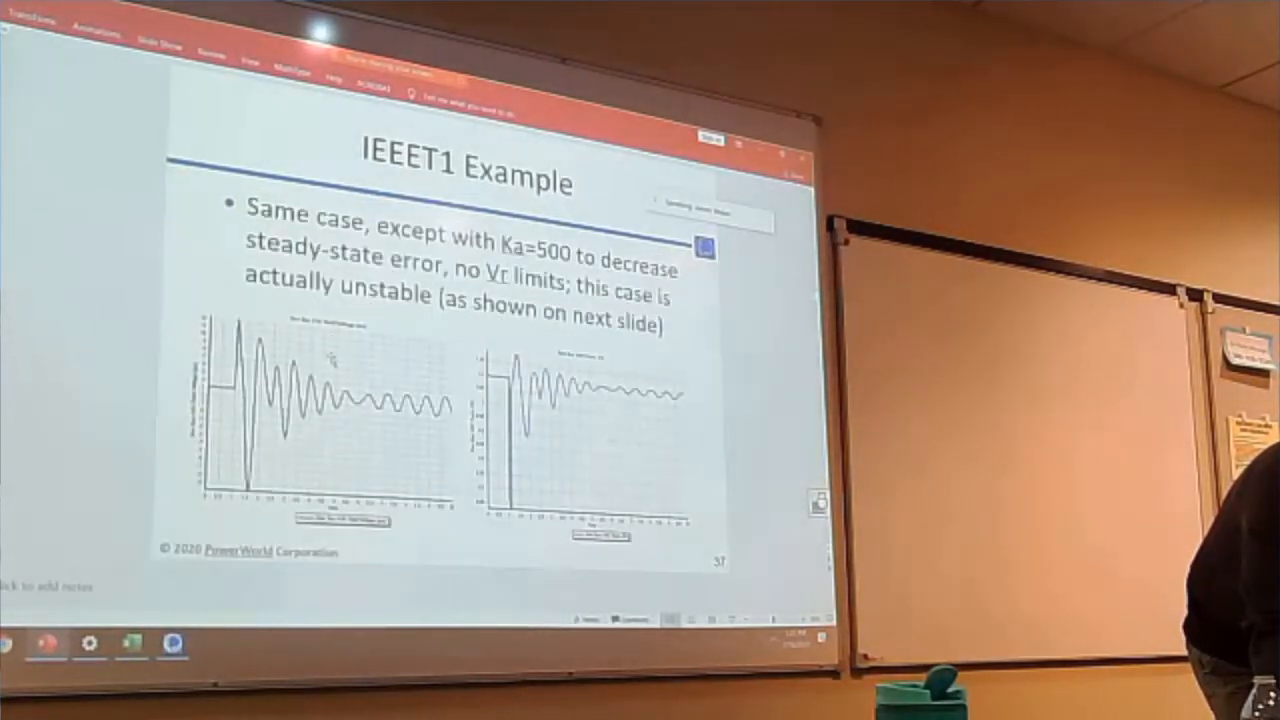
Step: Advance the presentation to the IEEET1 Example slide on rate feedback with Kf=0.05 and Tf=0.5, and close PowerPoint after reading it
{"action": "key", "text": "Page_Down"}
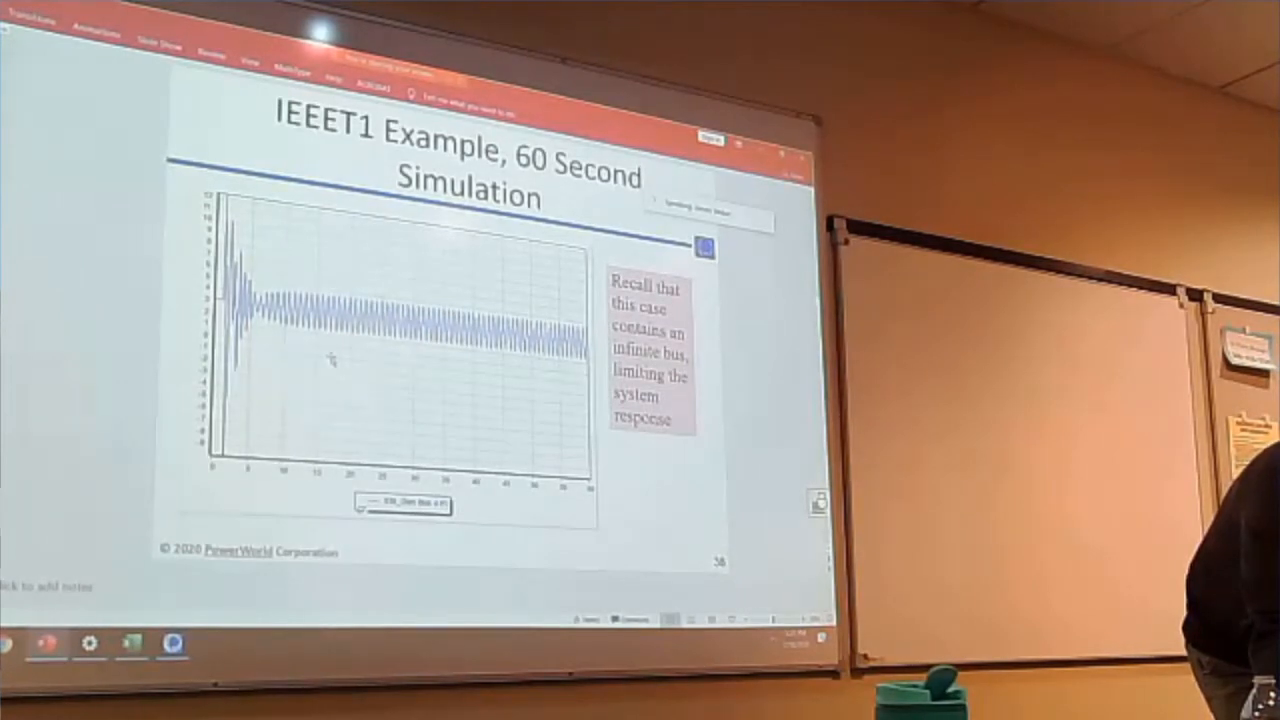
{"action": "key", "text": "Page_Down"}
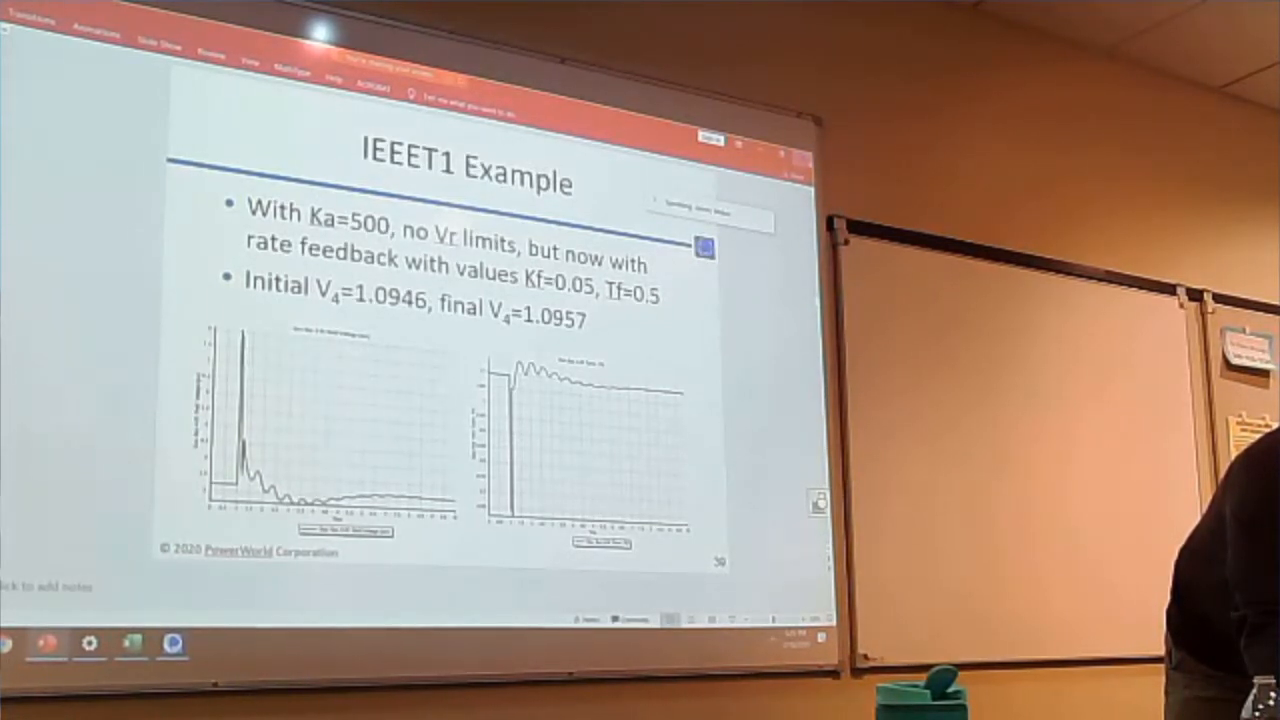
{"action": "left_click", "coordinate": [803, 159]}
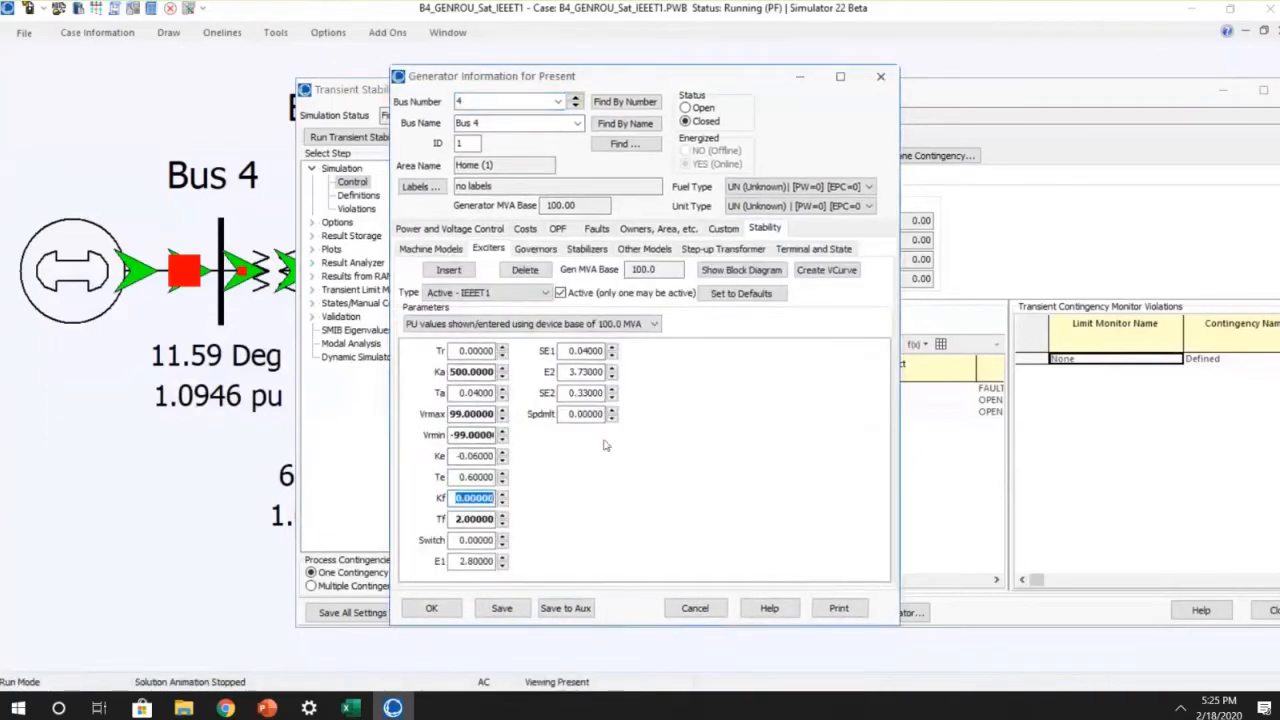
Step: Set the exciter's Kf to 0.05 and Tf to 0.5, save the generator's changes, and rerun the transient stability simulation
{"action": "type", "text": "0.0"}
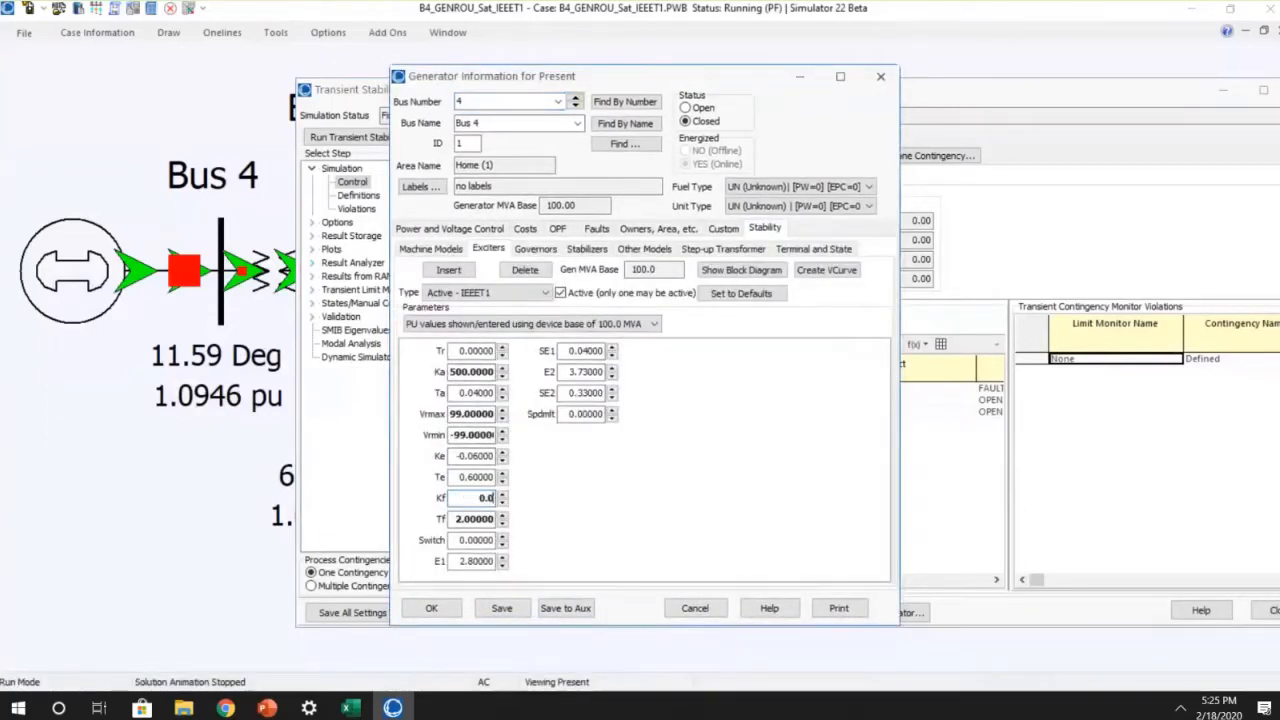
{"action": "type", "text": "5"}
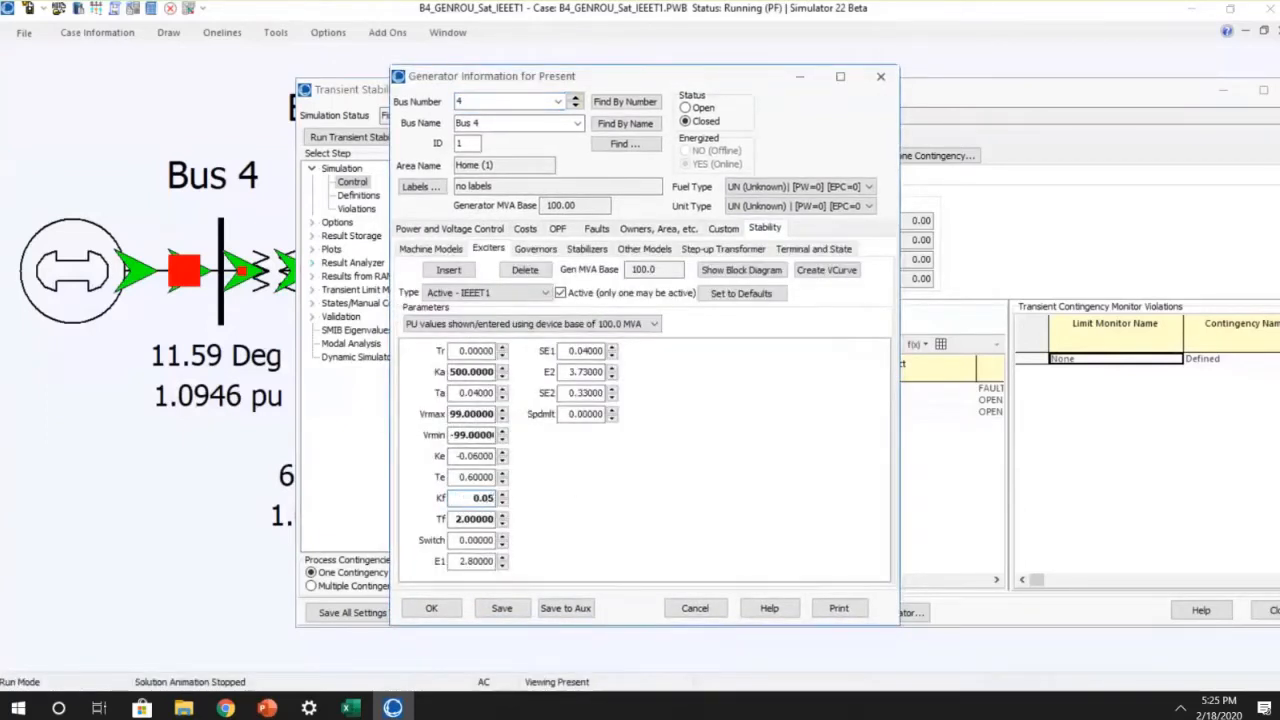
{"action": "left_click", "coordinate": [457, 519]}
{"action": "type", "text": "0"}
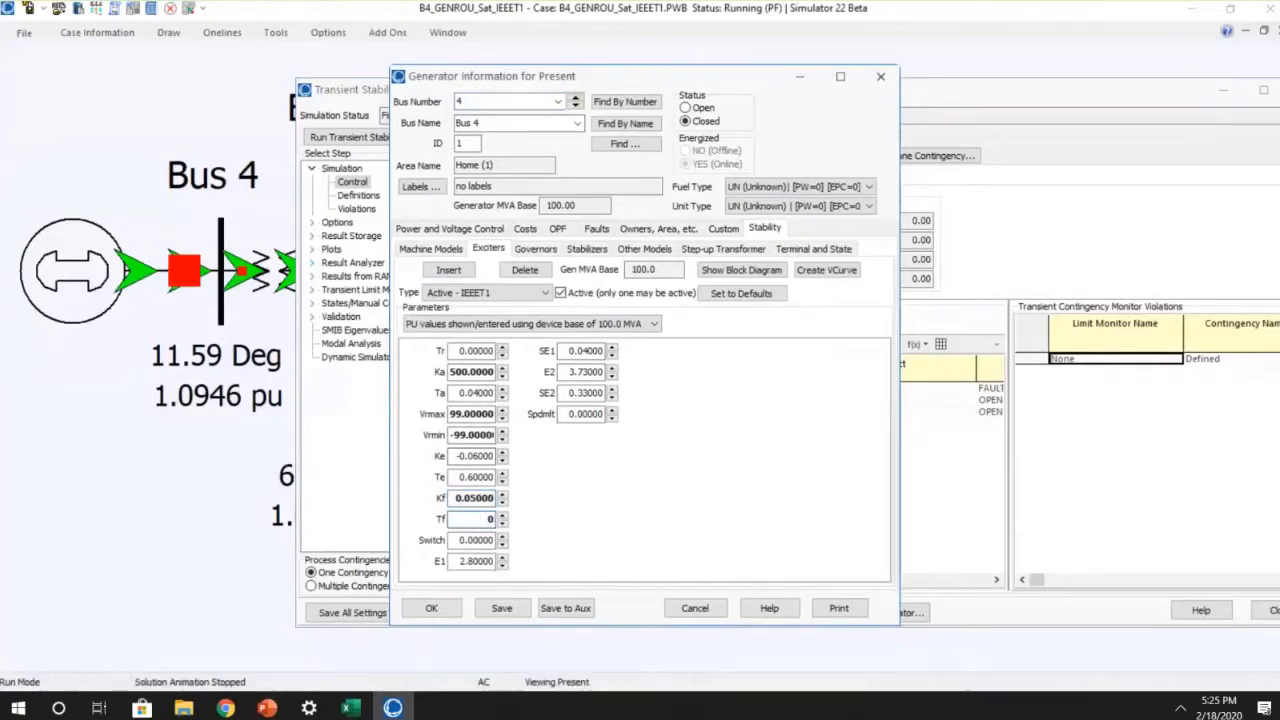
{"action": "type", "text": ".5"}
{"action": "left_click", "coordinate": [501, 608]}
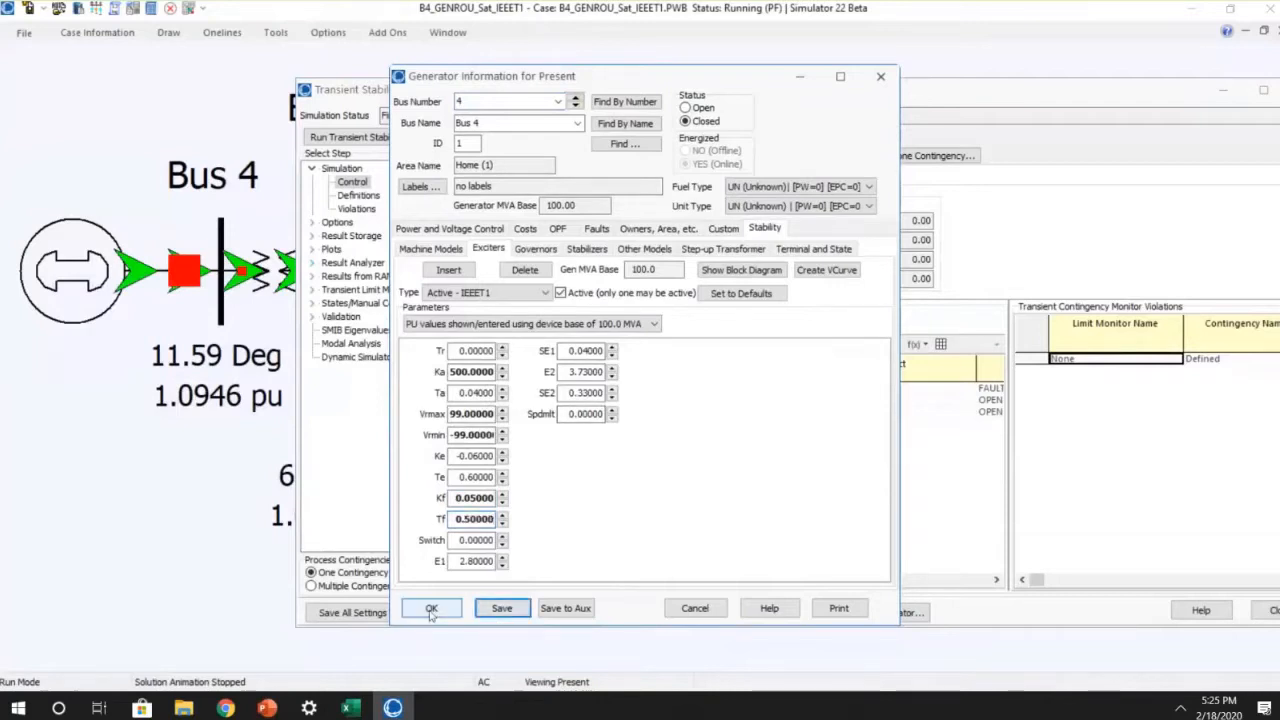
{"action": "left_click", "coordinate": [432, 609]}
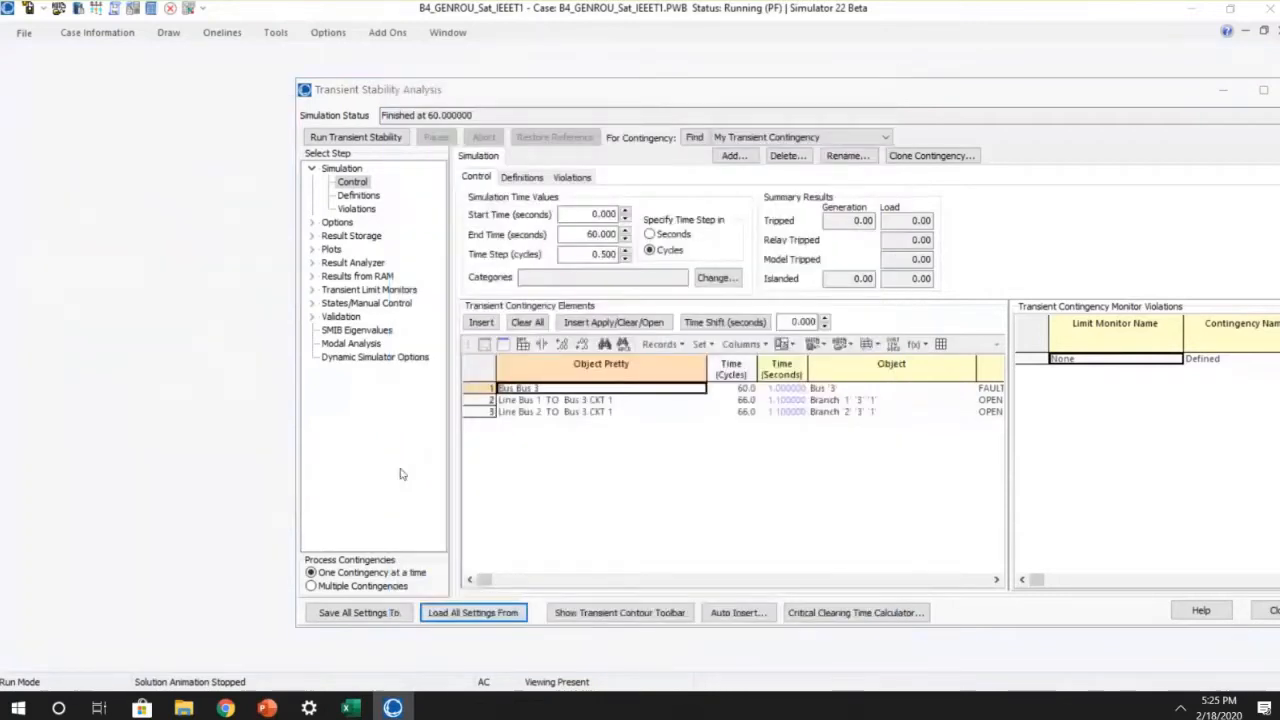
{"action": "left_click", "coordinate": [360, 137]}
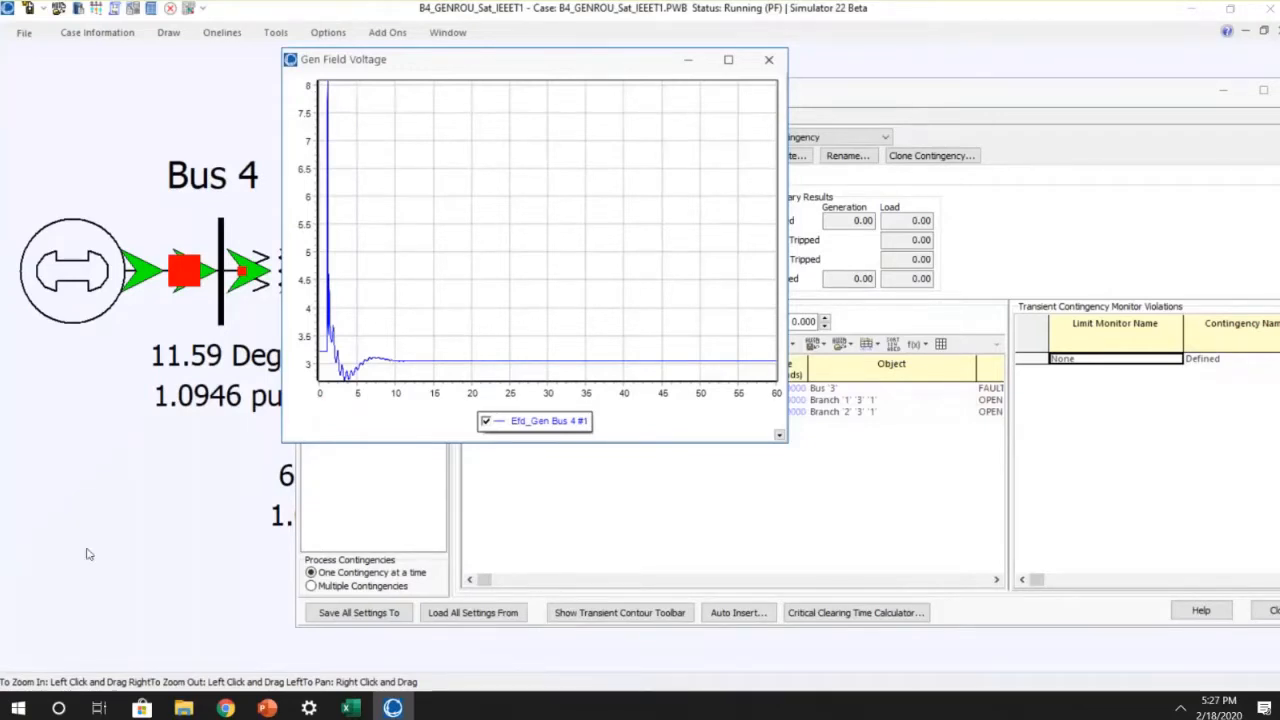
Step: Switch to PowerPoint, reopen the recent exciter presentation, and go to the WECC Case Type 1 Exciters slide
{"action": "left_click", "coordinate": [267, 708]}
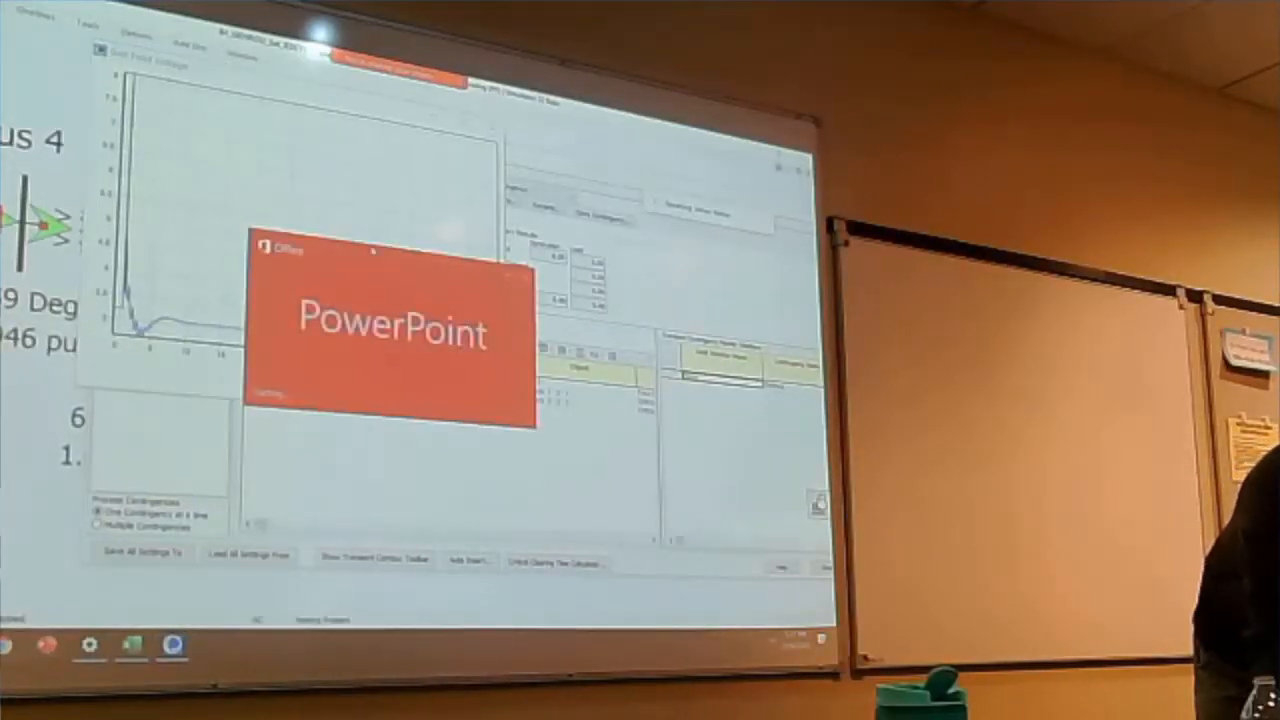
{"action": "left_click", "coordinate": [580, 387]}
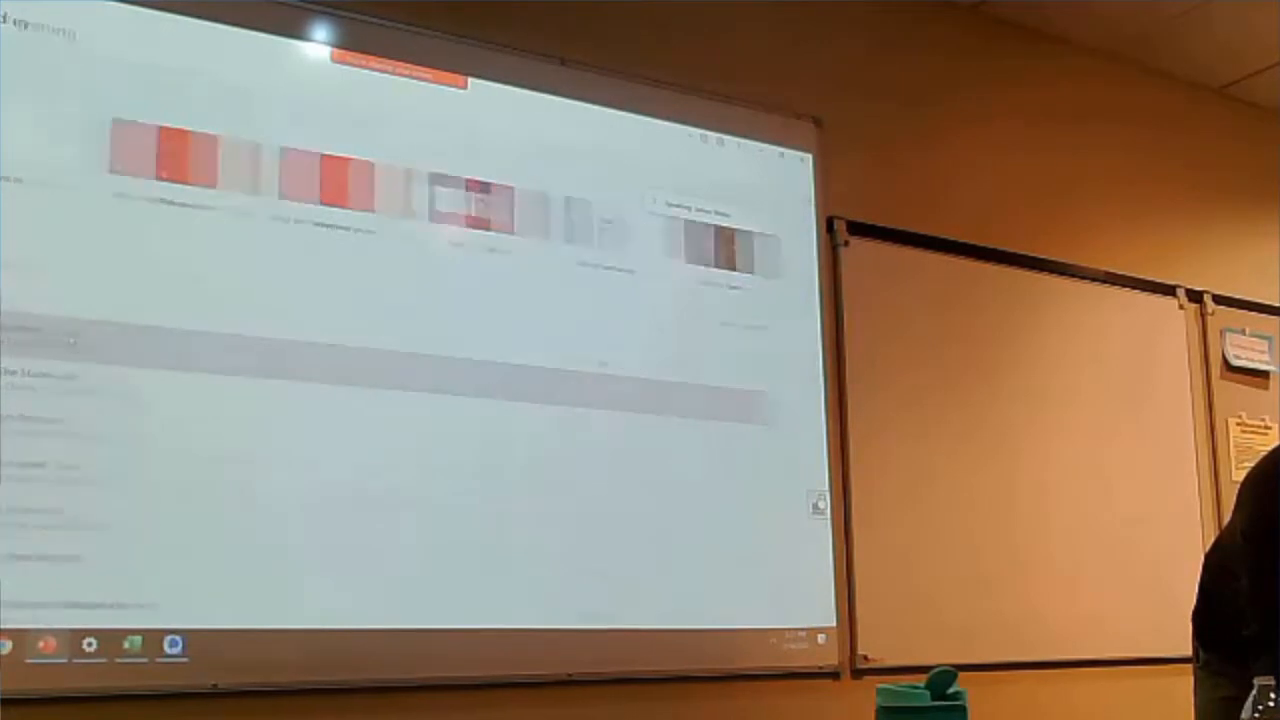
{"action": "scroll", "coordinate": [340, 272], "scroll_direction": "down", "scroll_amount": 14}
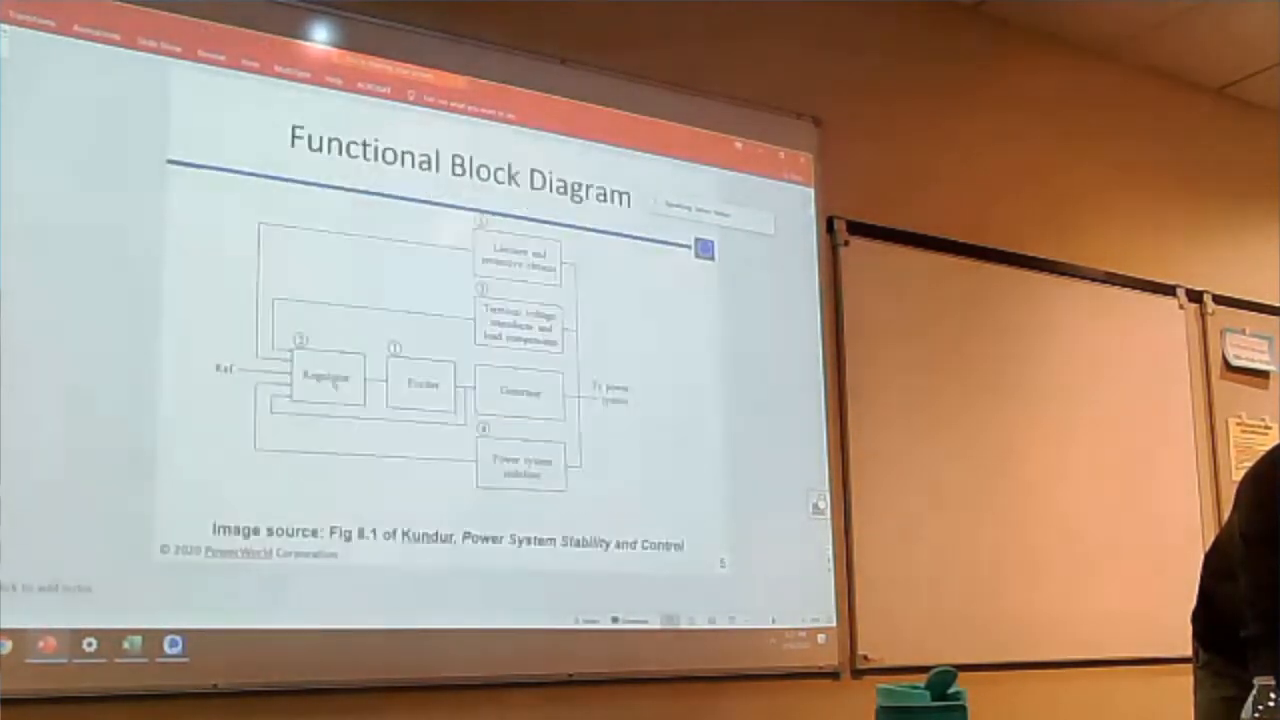
{"action": "scroll", "coordinate": [268, 390], "scroll_direction": "down", "scroll_amount": 16}
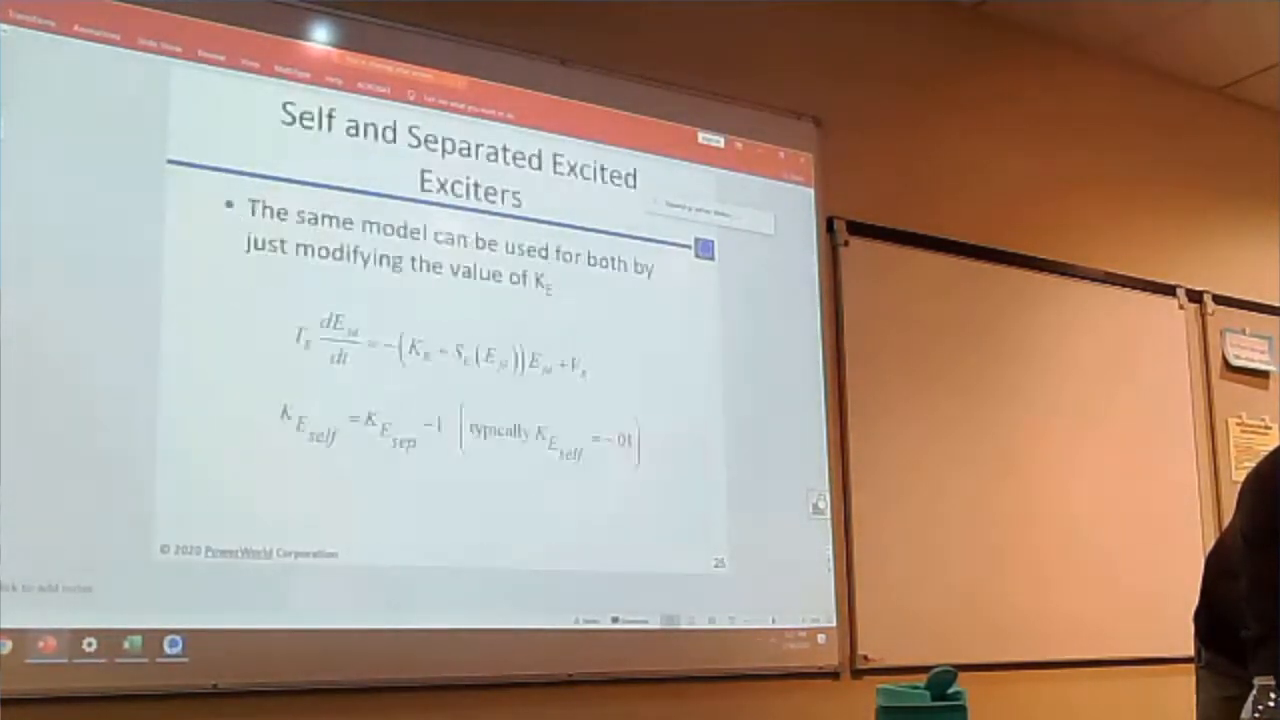
{"action": "scroll", "coordinate": [268, 390], "scroll_direction": "down", "scroll_amount": 7}
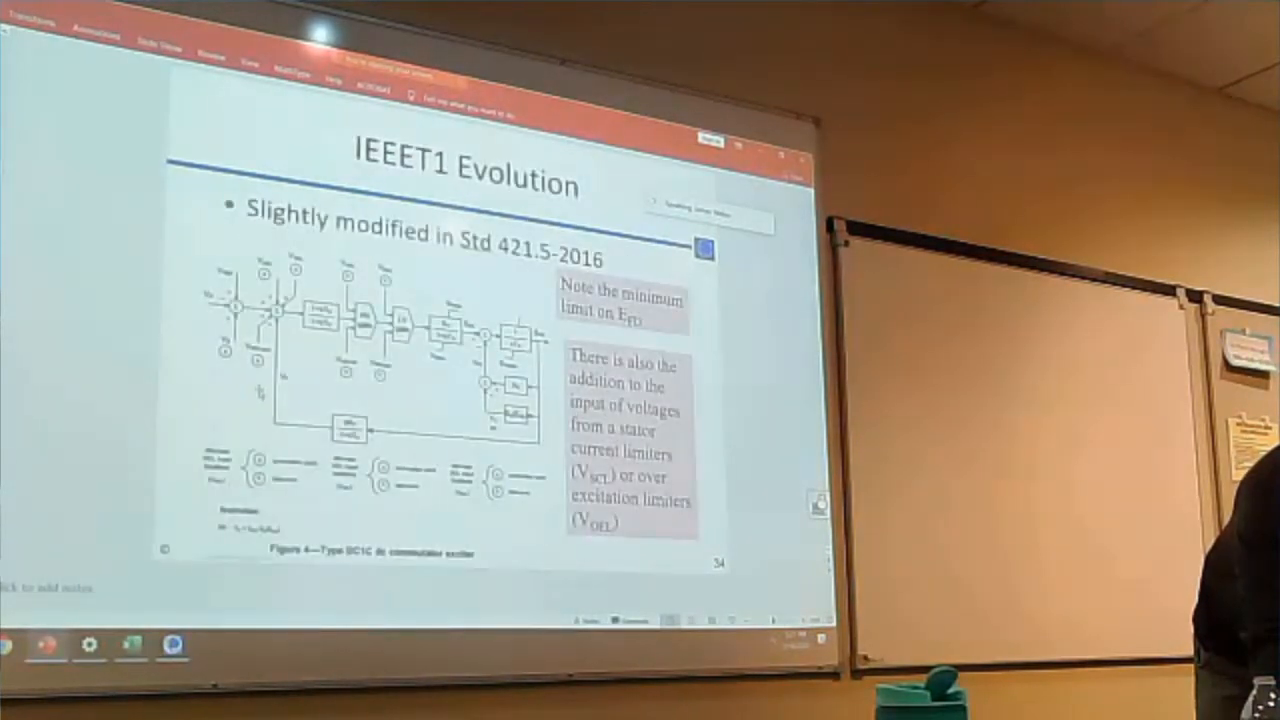
{"action": "scroll", "coordinate": [265, 392], "scroll_direction": "down", "scroll_amount": 3}
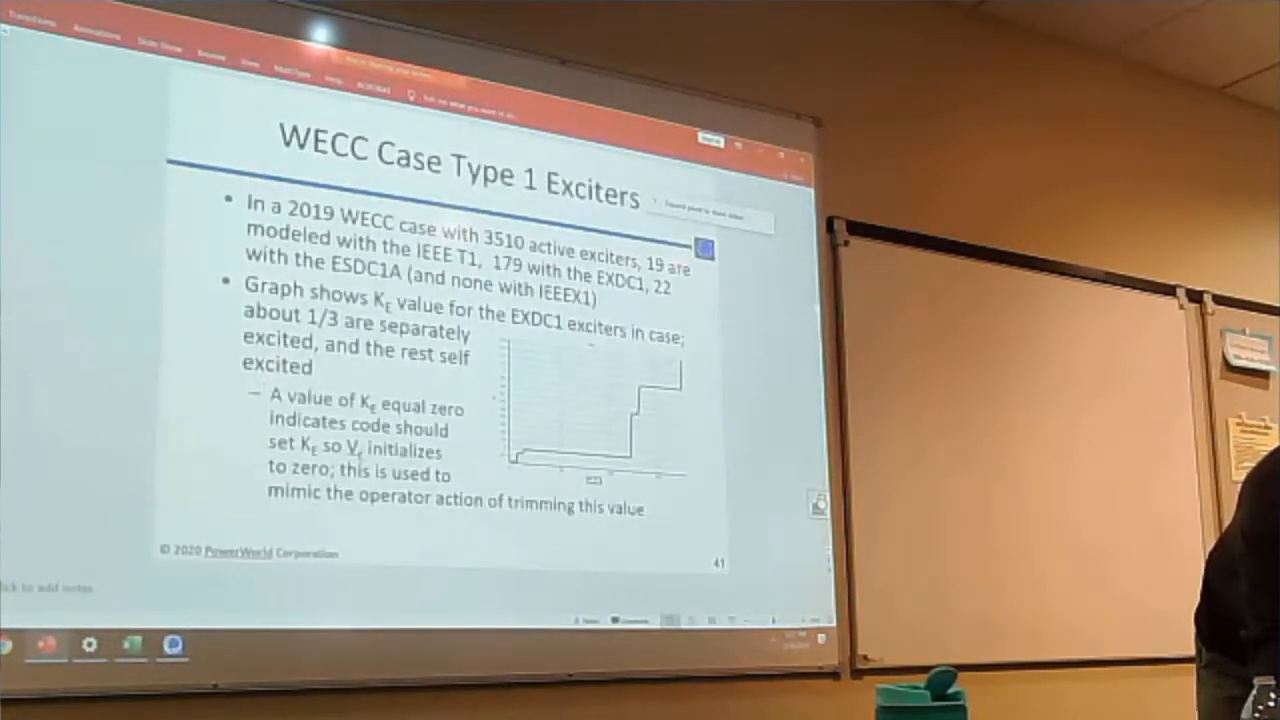
Step: Start the slide show from the current slide and go back to the IEEET1 Example slide with rate feedback
{"action": "left_click", "coordinate": [250, 64]}
{"action": "left_click", "coordinate": [160, 47]}
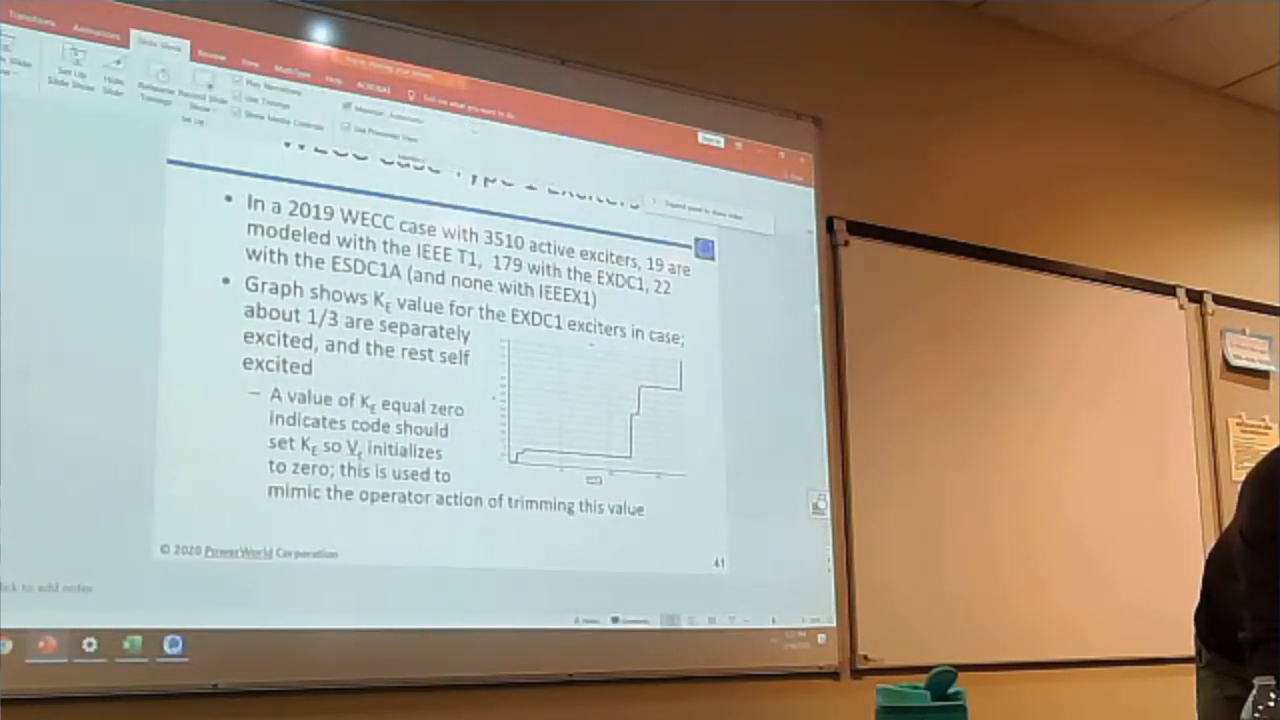
{"action": "key", "text": "shift+F5"}
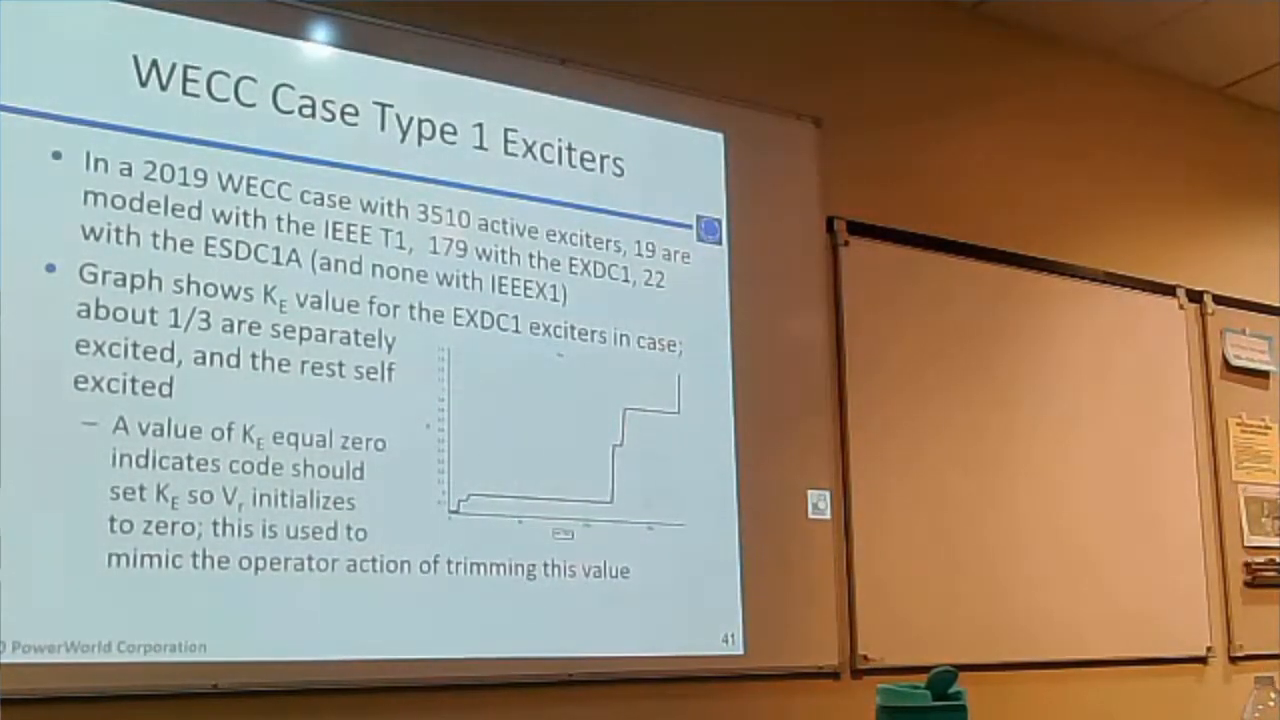
{"action": "key", "text": "Left"}
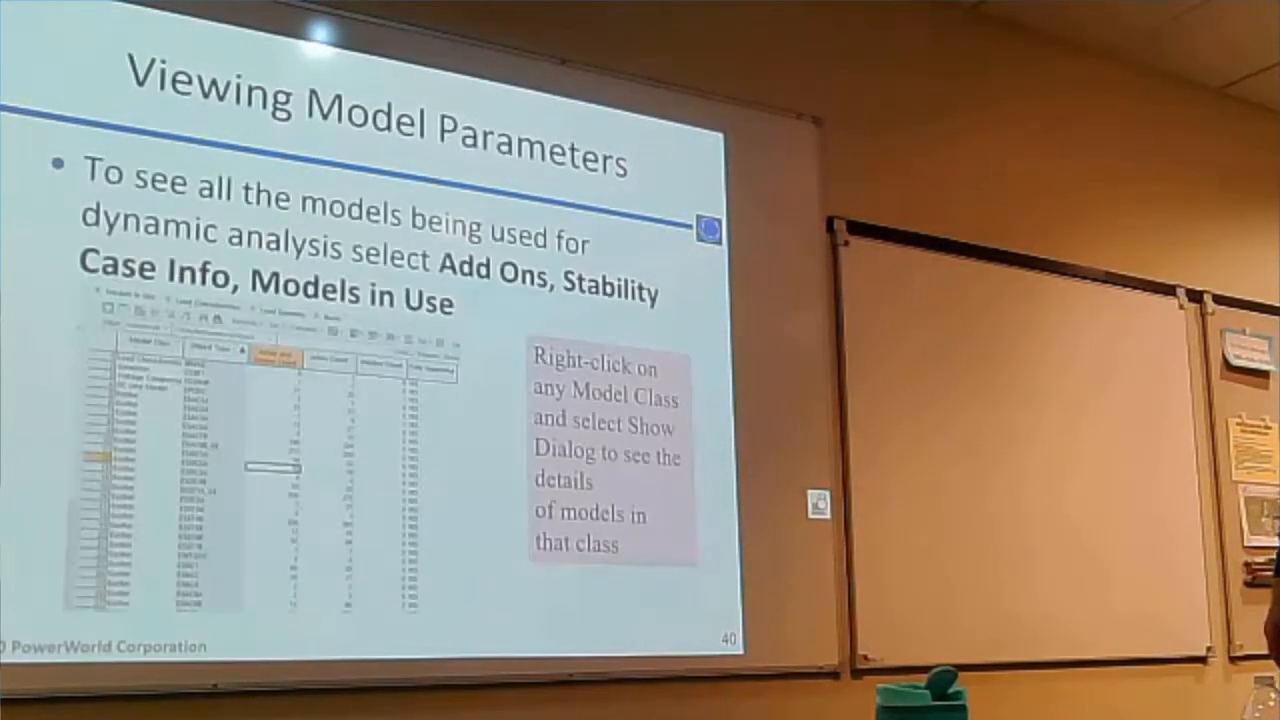
{"action": "key", "text": "Left"}
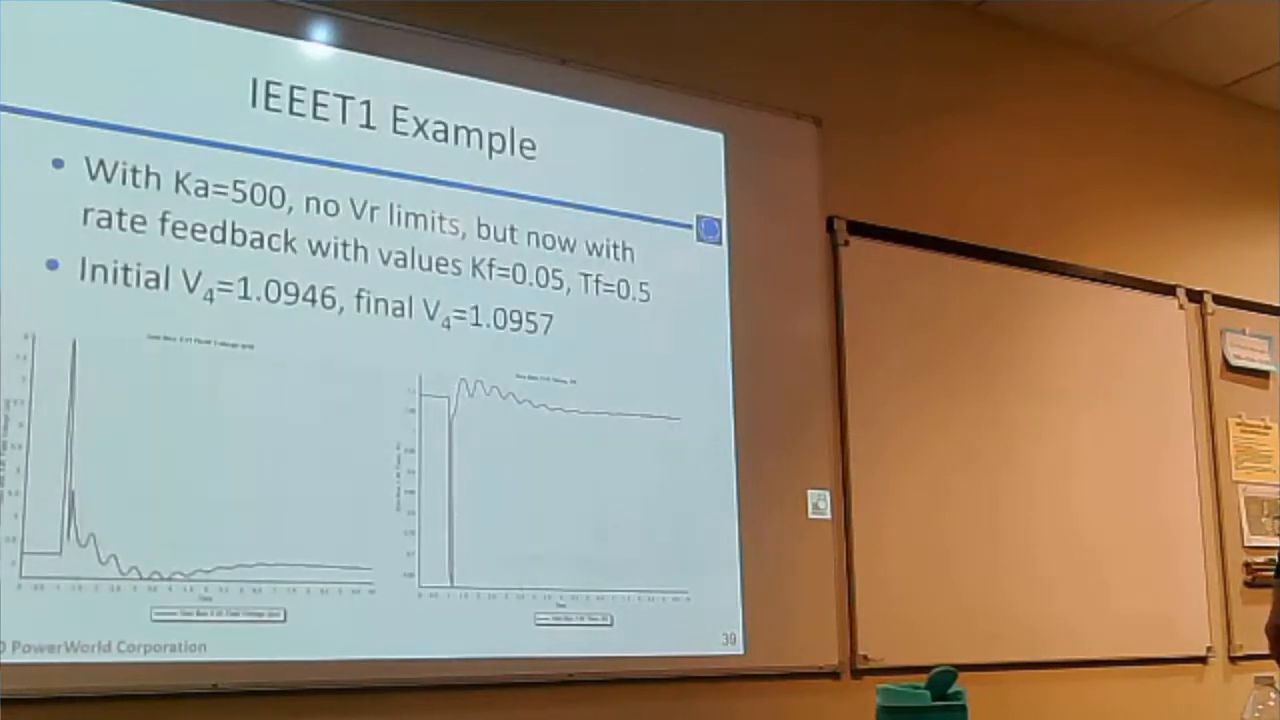